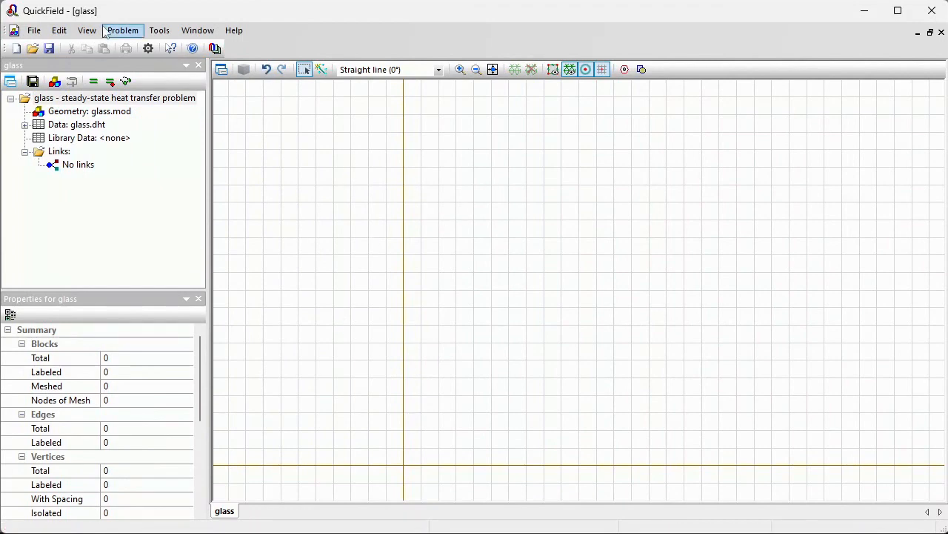
left_click(34, 30)
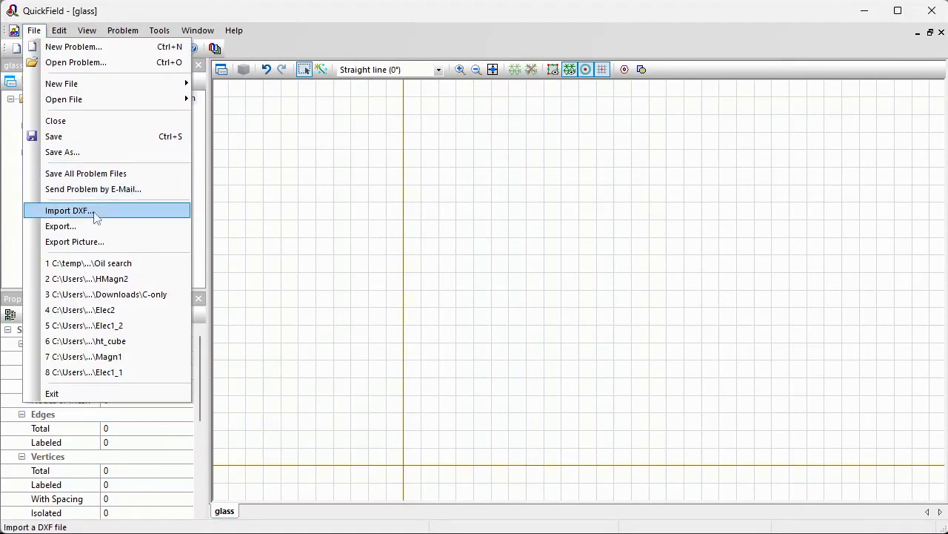
left_click(483, 243)
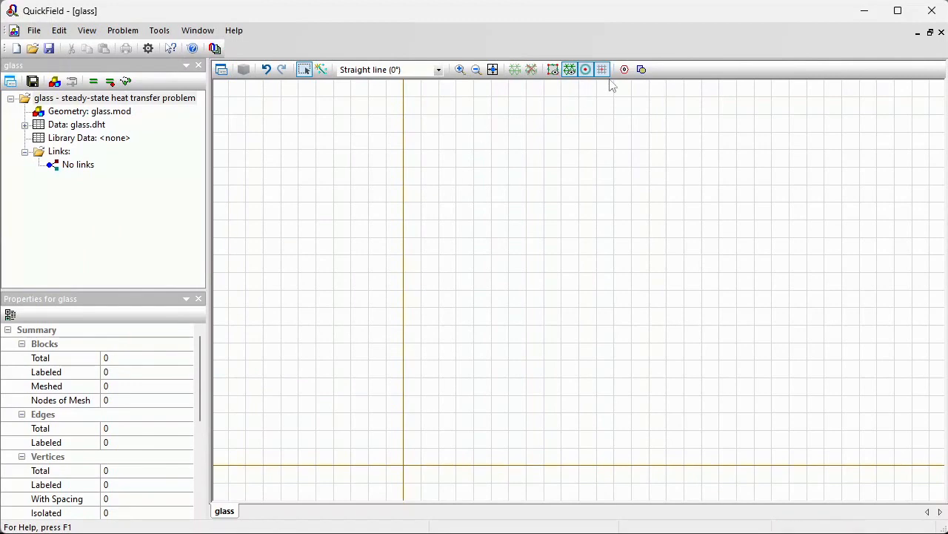
Insert a rectangle 1 mm wide and 8 mm high with its upper-left corner at the origin
left_click(639, 72)
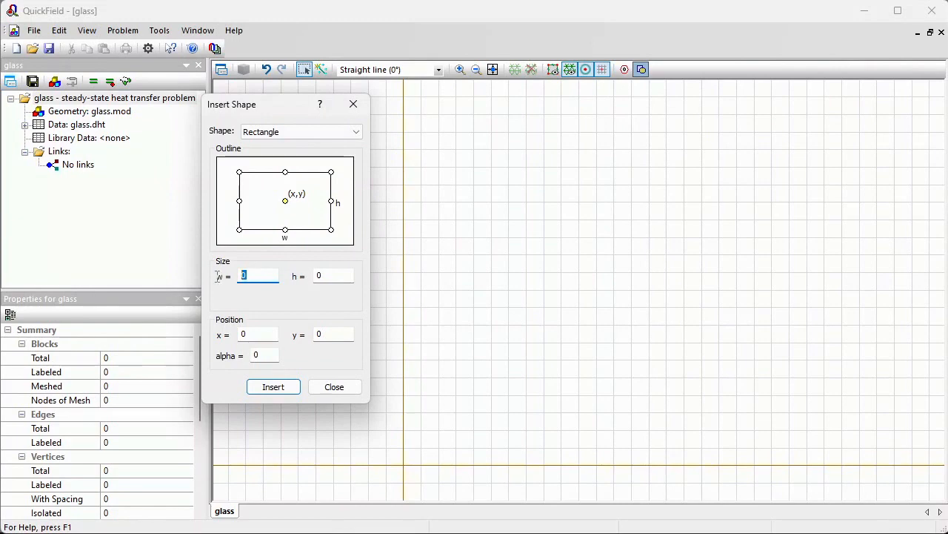
type("1")
key("Tab")
type("8")
left_click(239, 174)
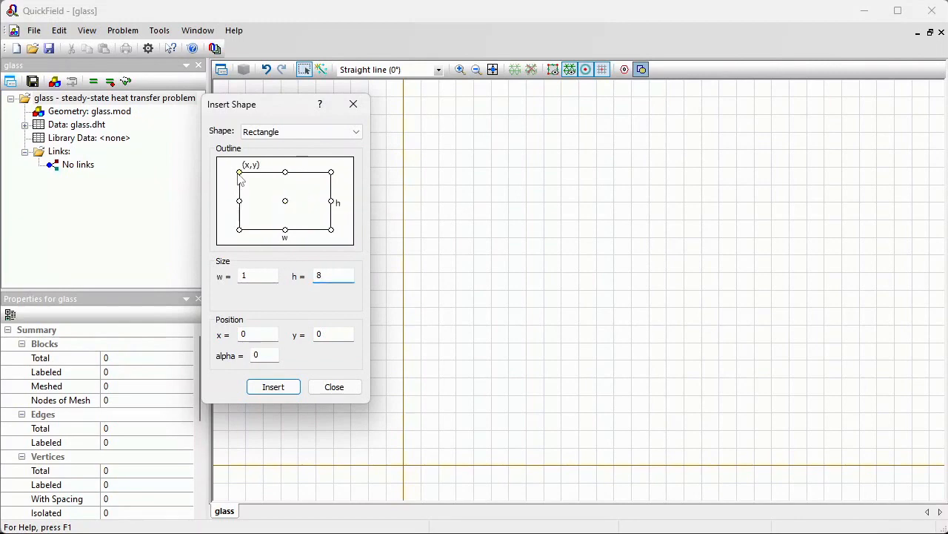
left_click(274, 388)
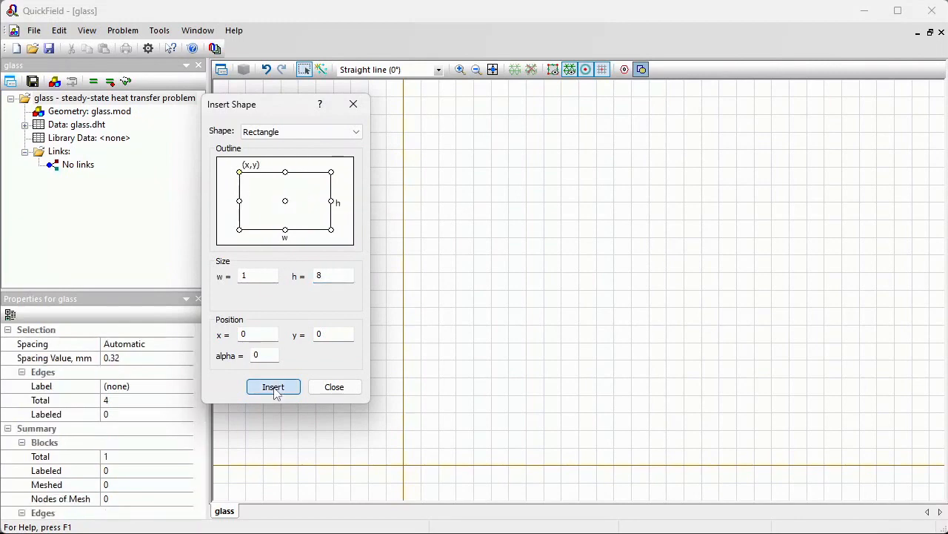
left_click(334, 386)
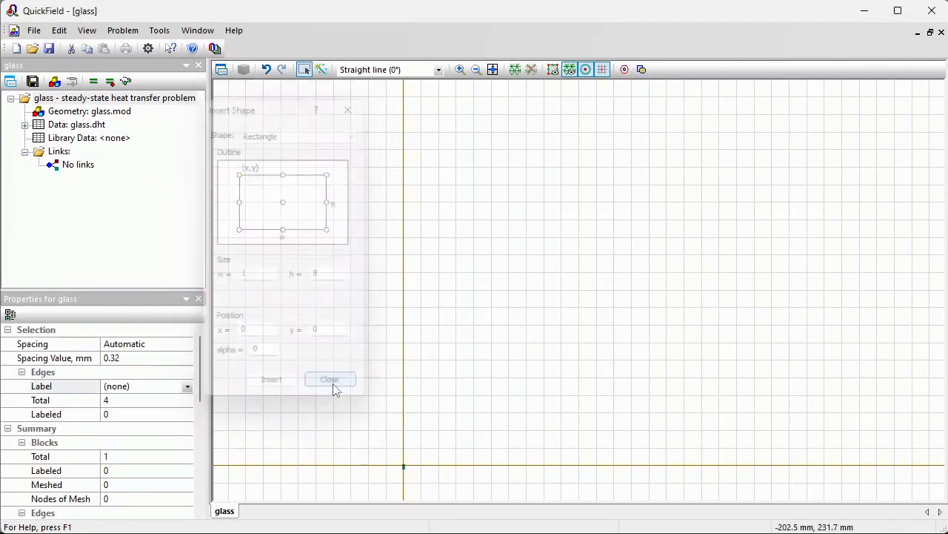
Insert a thin rectangle 1 mm wide and 0.01 mm high with its lower-left corner at the origin
left_click(492, 70)
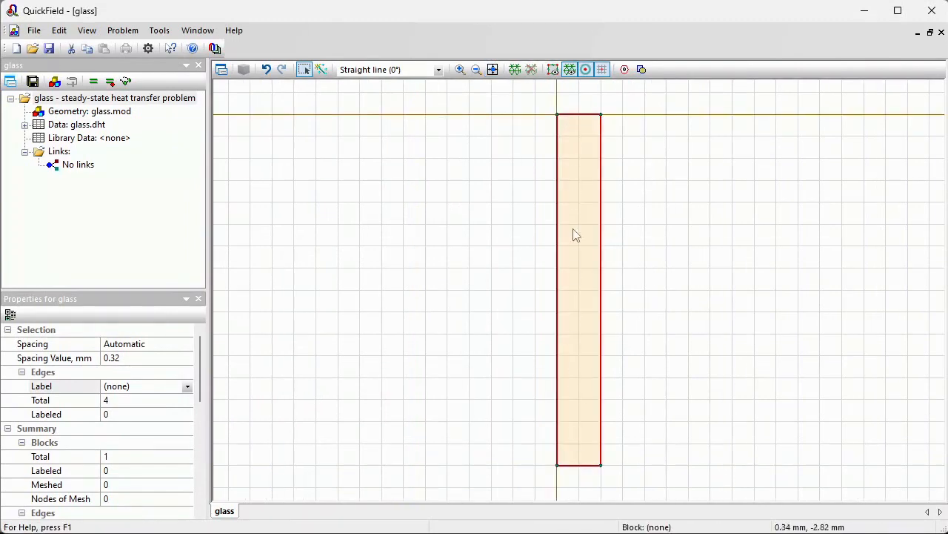
left_click(642, 69)
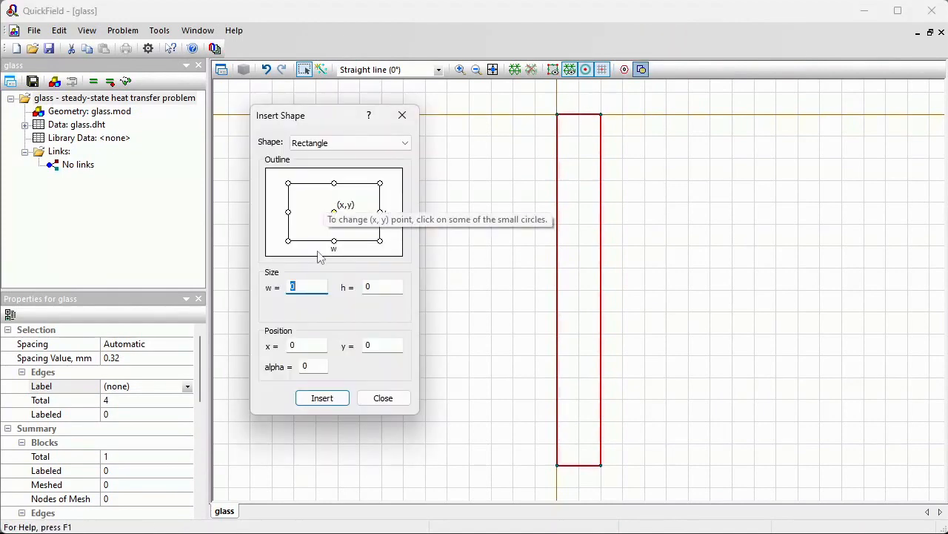
type("1")
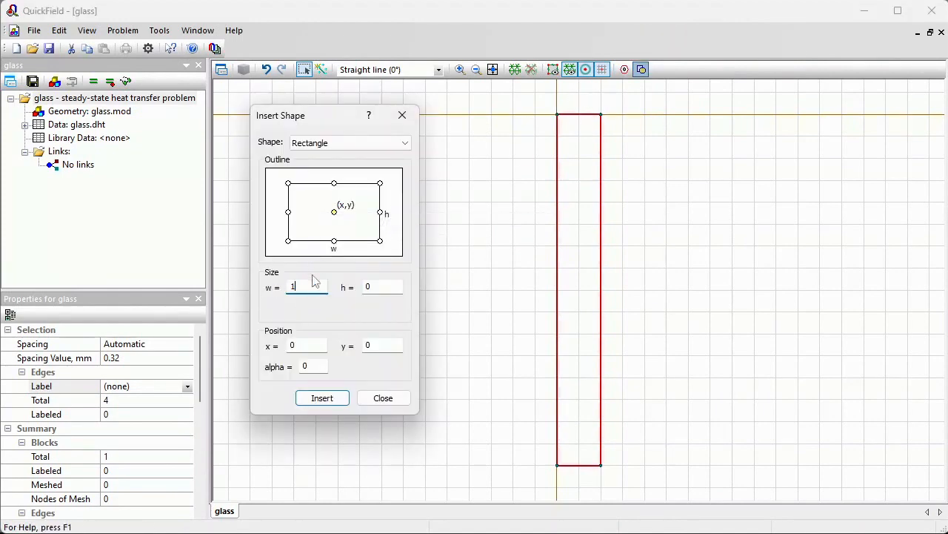
left_click(380, 287)
type("0")
left_click(372, 287)
key("BackSpace")
left_click(288, 242)
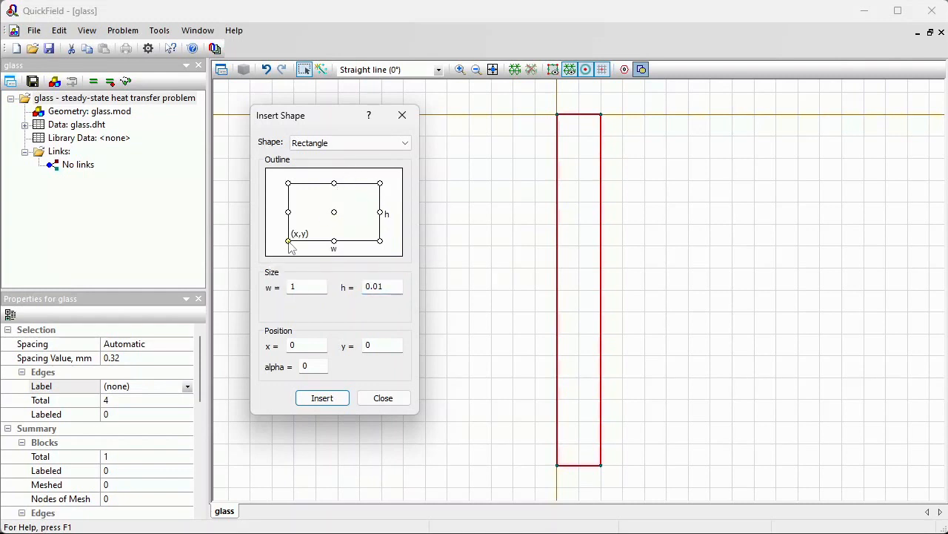
left_click(331, 400)
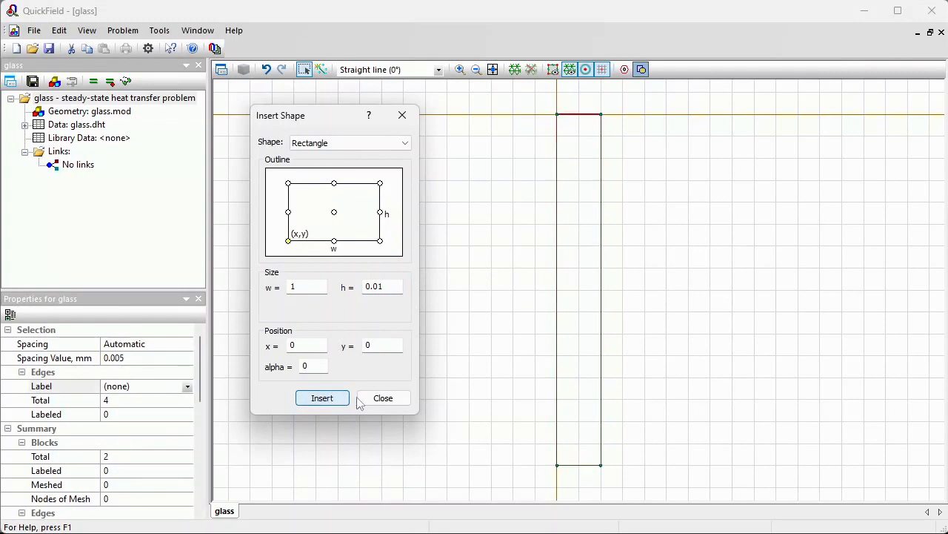
left_click(383, 398)
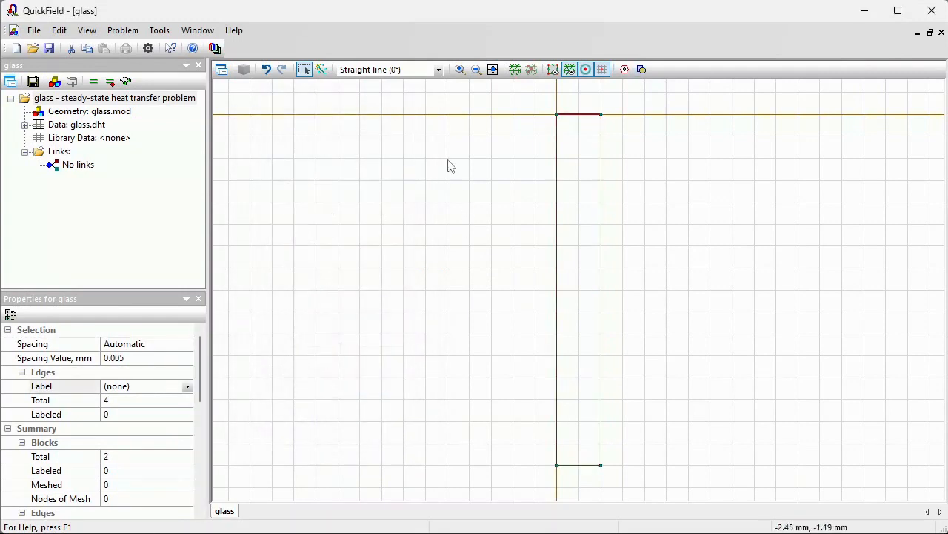
Label the large block below the horizontal axis "glass"
left_click(460, 68)
left_click_drag(552, 107, 570, 126)
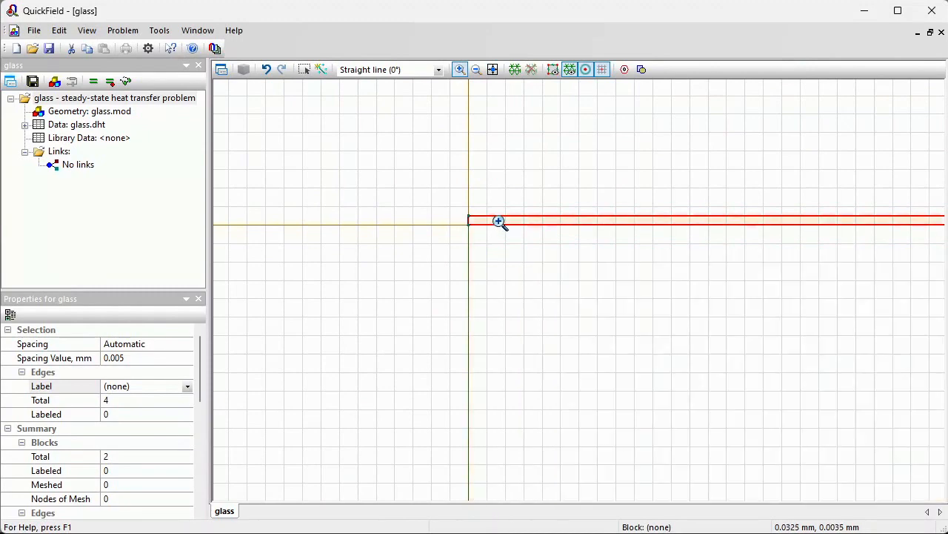
left_click(303, 74)
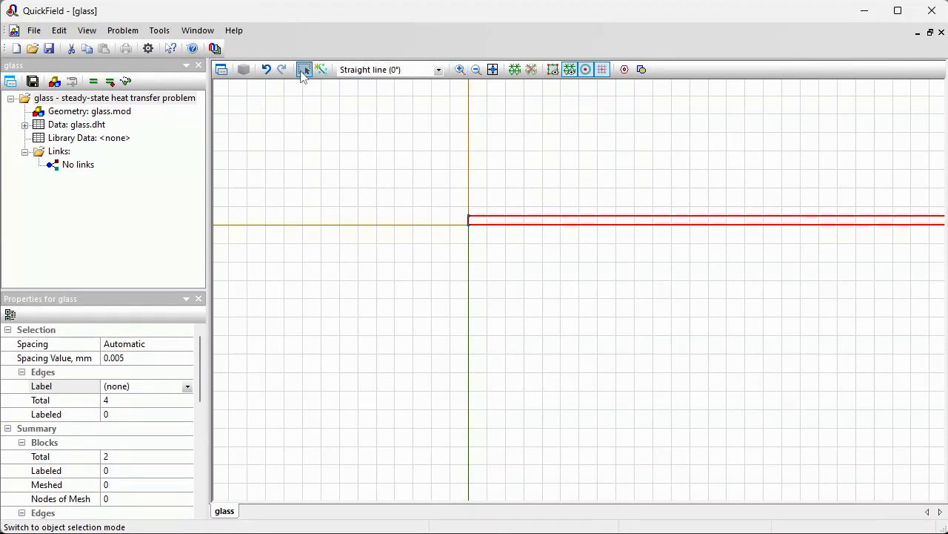
left_click(517, 315)
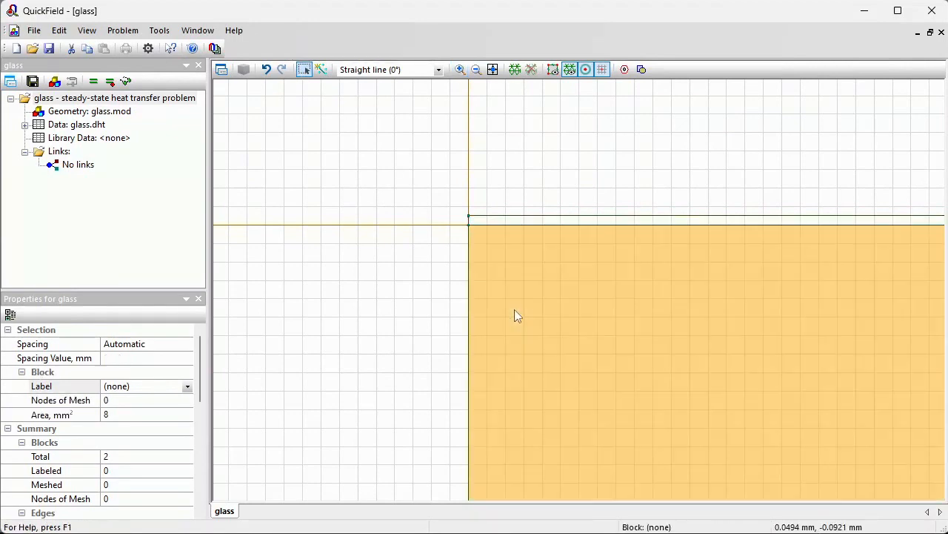
left_click(140, 384)
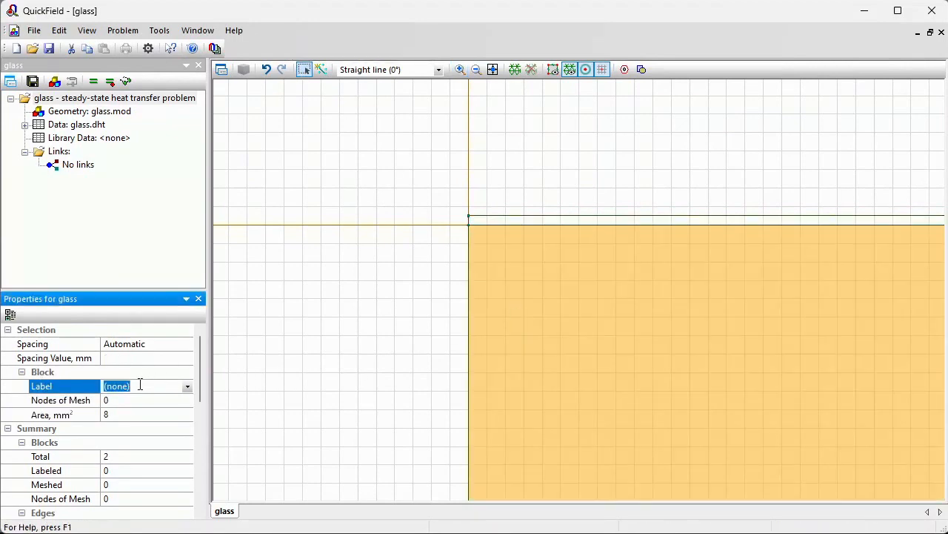
type("glass")
key("Return")
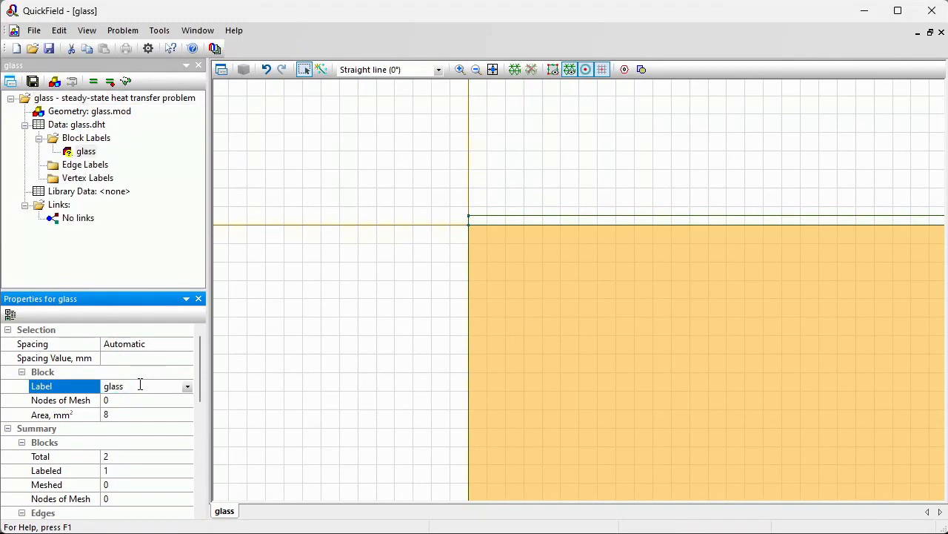
Label the thin block above the large one "film"
left_click(509, 220)
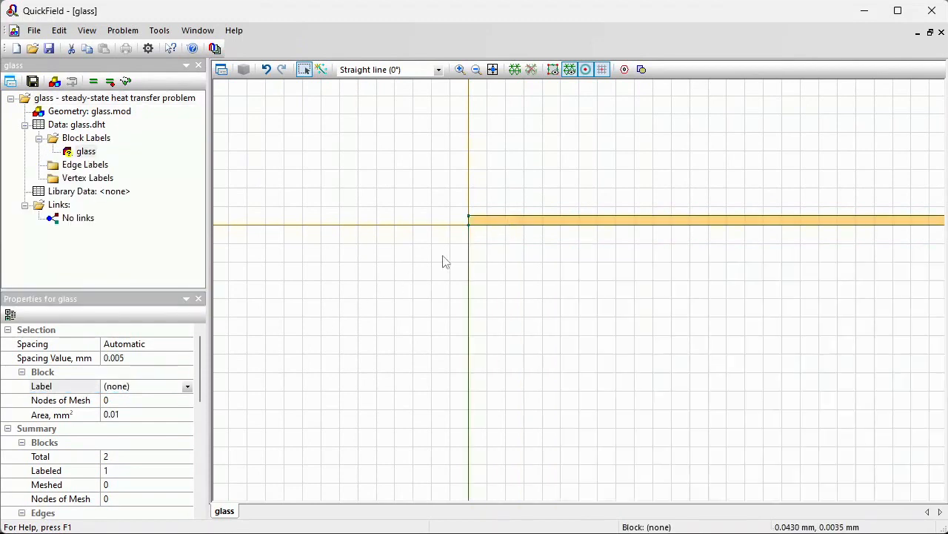
left_click(145, 391)
type("film")
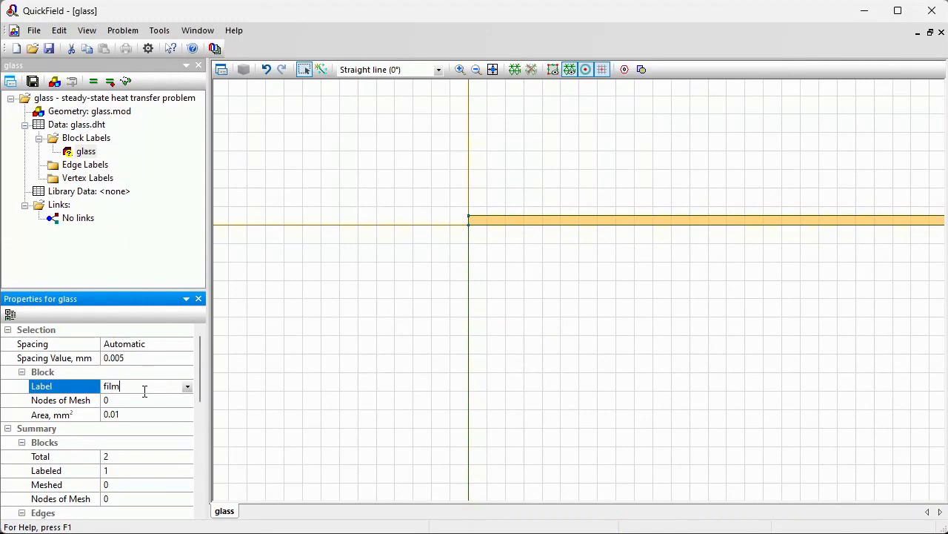
key("Return")
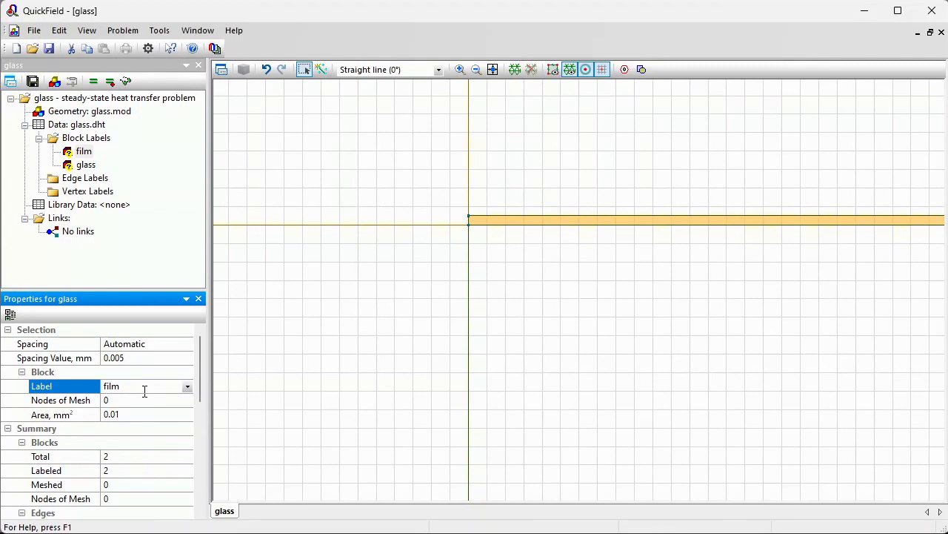
Label the upper edge of the film block "internal"
left_click(529, 219)
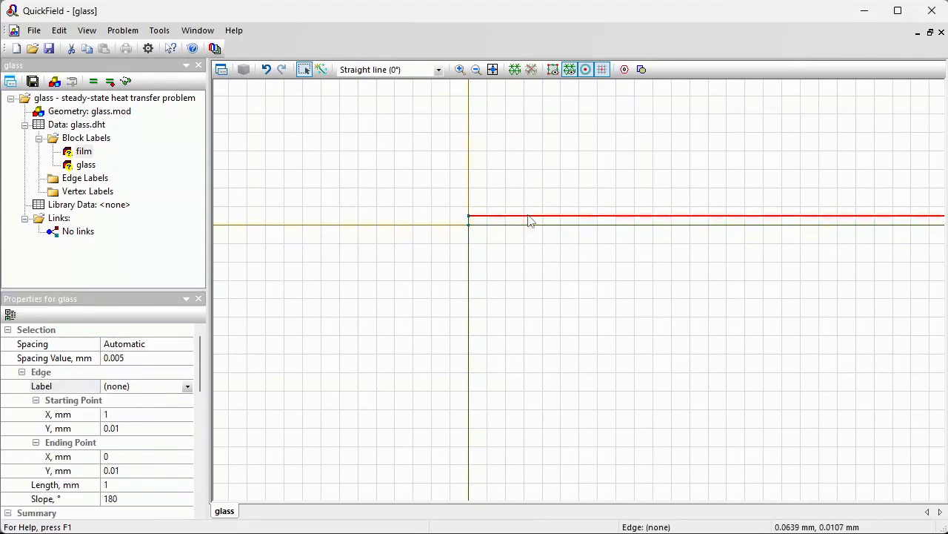
left_click(158, 385)
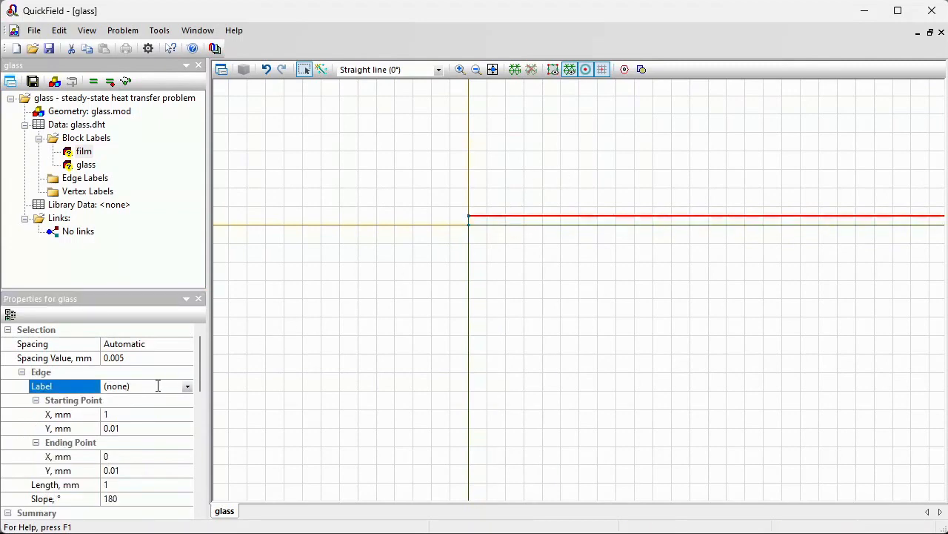
left_click(158, 385)
type("inte")
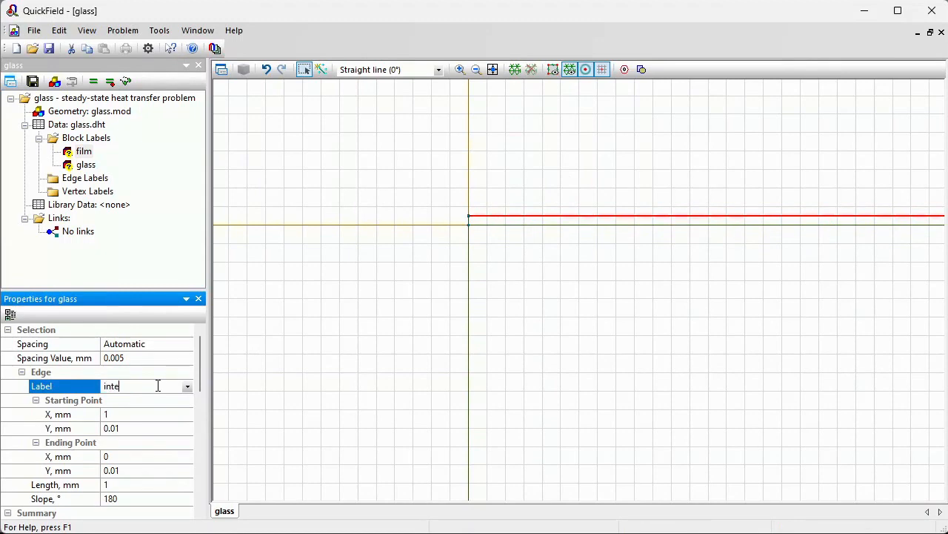
type("rnal")
key("Return")
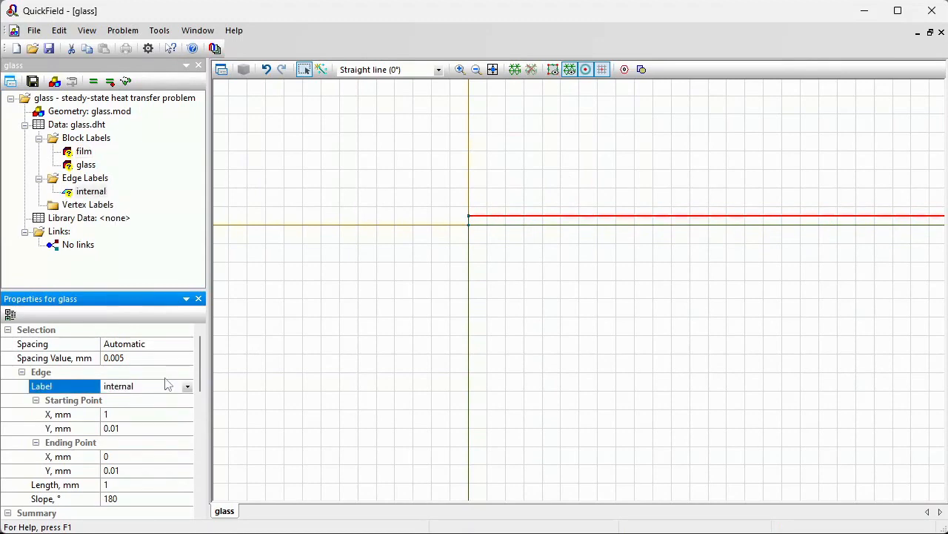
Label the bottom edge of the glass block "external"
left_click(492, 69)
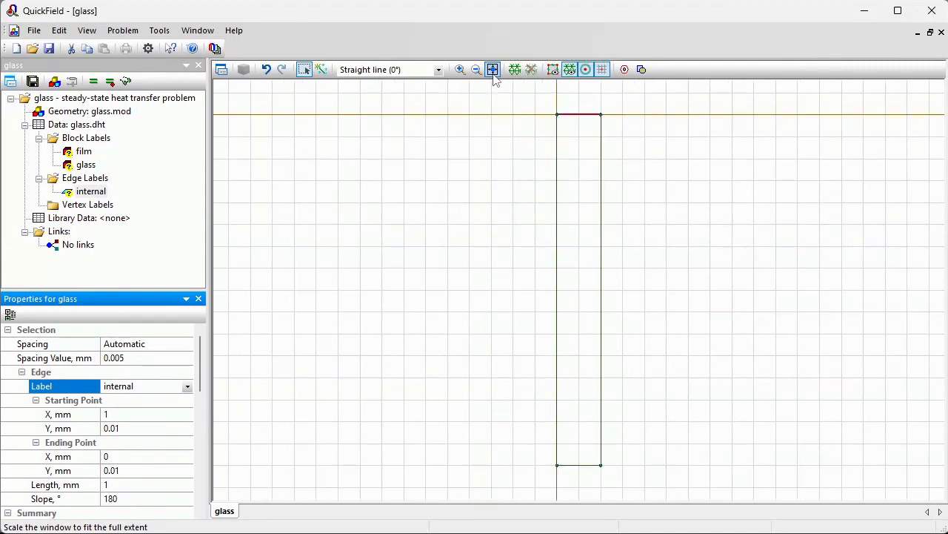
left_click(569, 465)
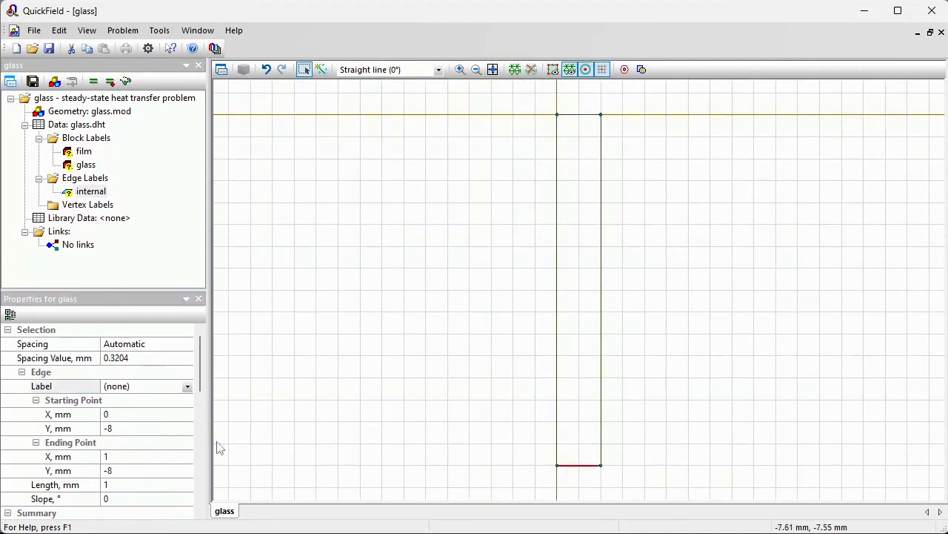
left_click(159, 388)
type("ext")
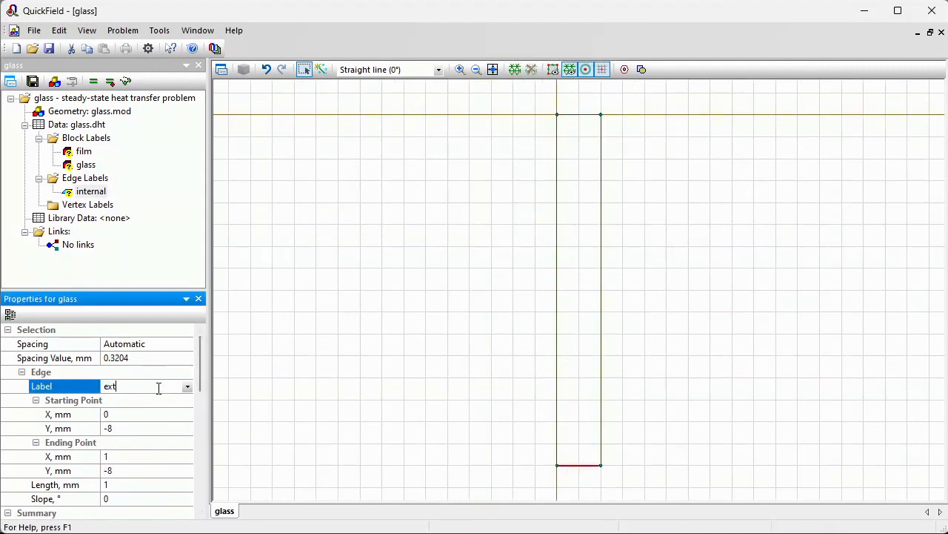
type("ernal")
key("Return")
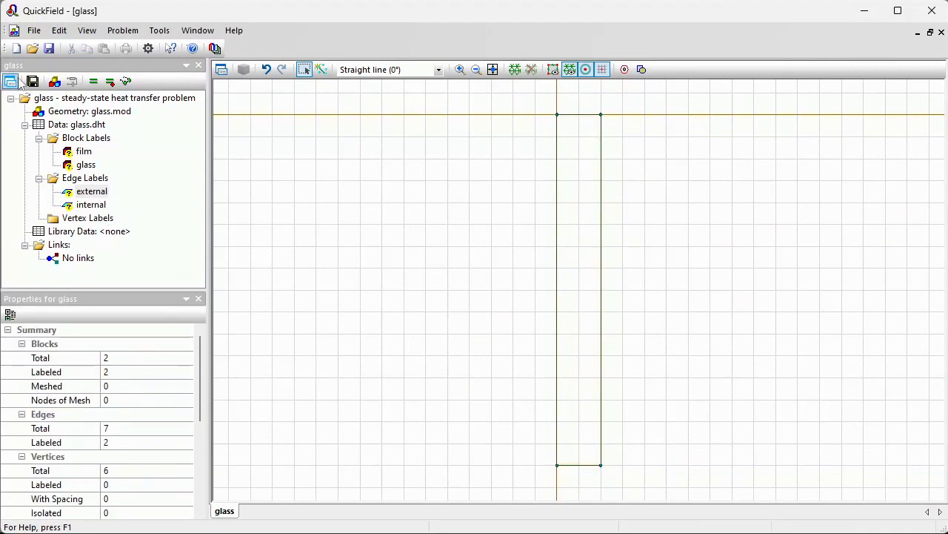
Set the thermal conductivity of the glass block label to 1 W/K·m
left_click(81, 164)
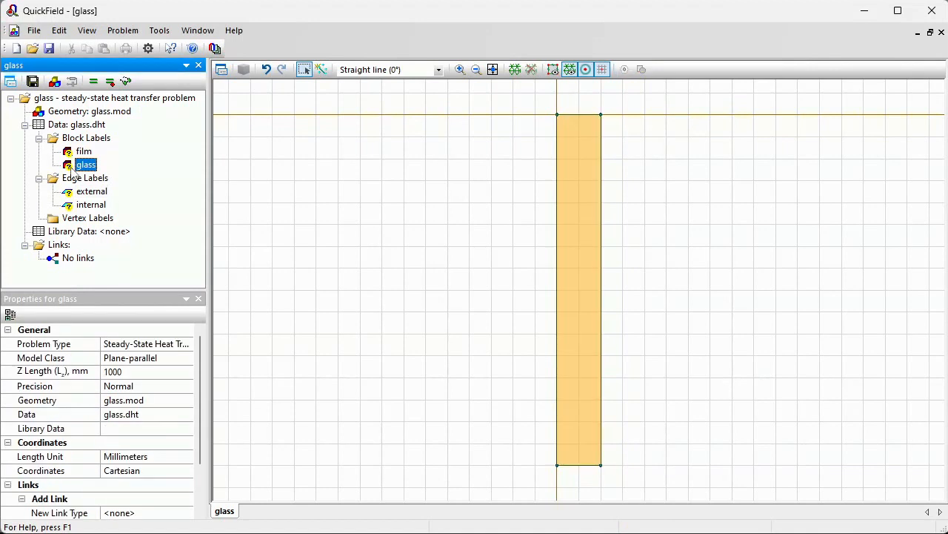
double_click(72, 166)
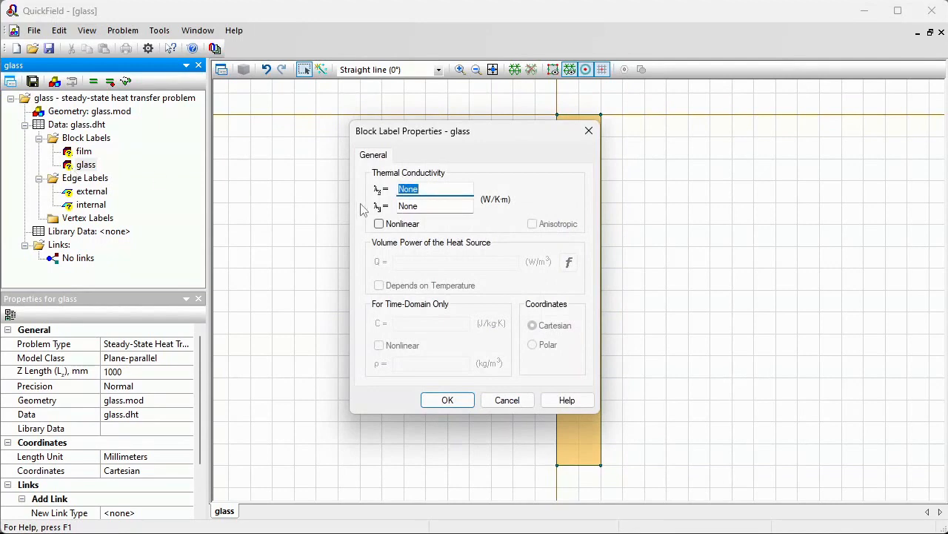
type("1")
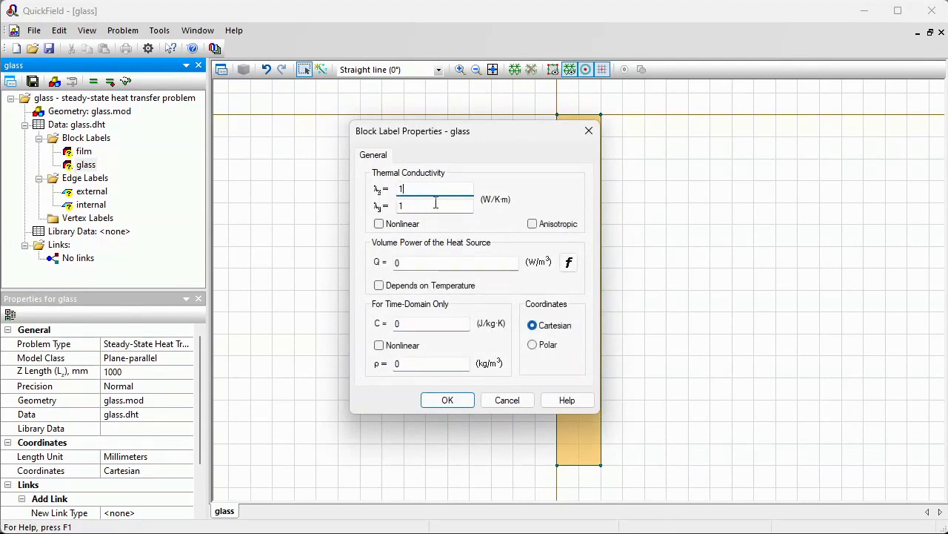
key("Return")
Set the thermal conductivity of the film block label to 4 W/K·m
key("Up")
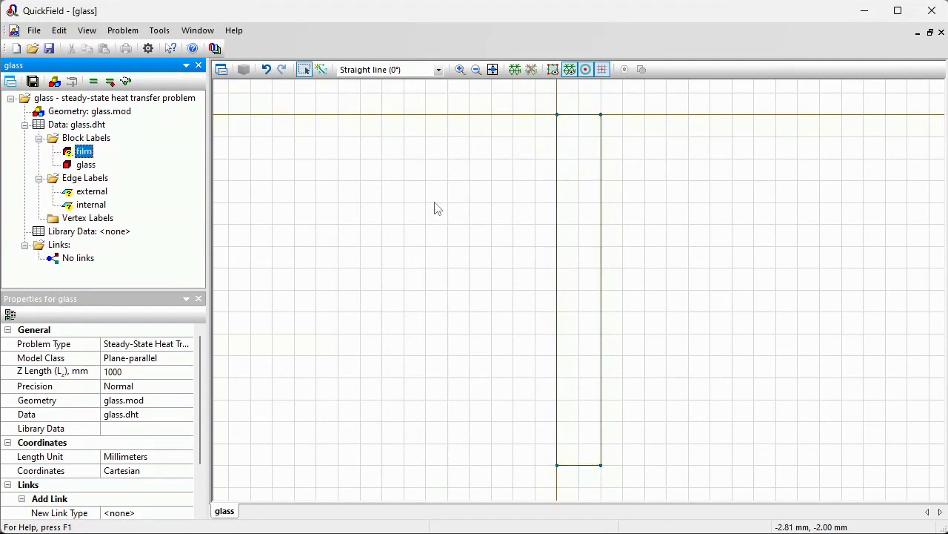
key("Return")
type("4")
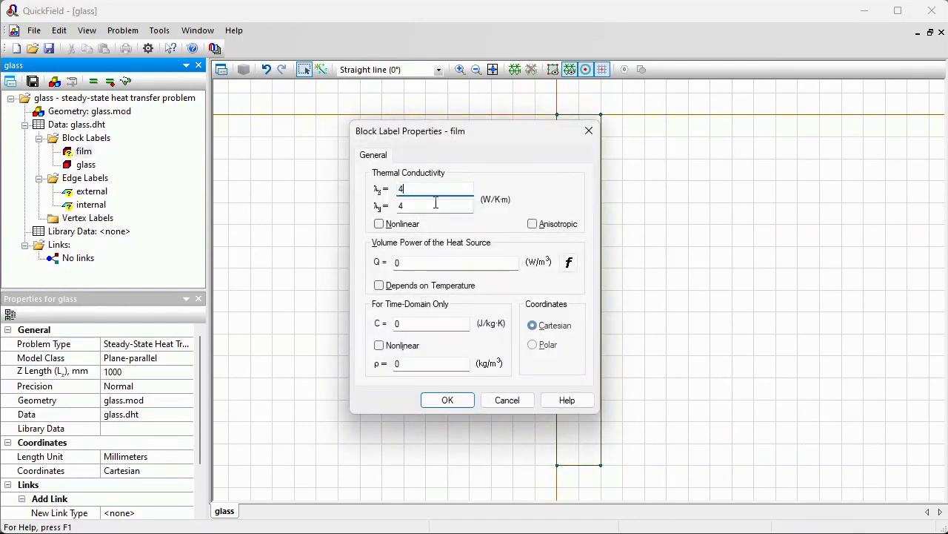
key("Return")
Define convection on the "internal" edge label with a coefficient of 1/0.13 W/K·m² and an ambient temperature of 20 °C
key("Down")
key("Down")
key("Down")
key("Down")
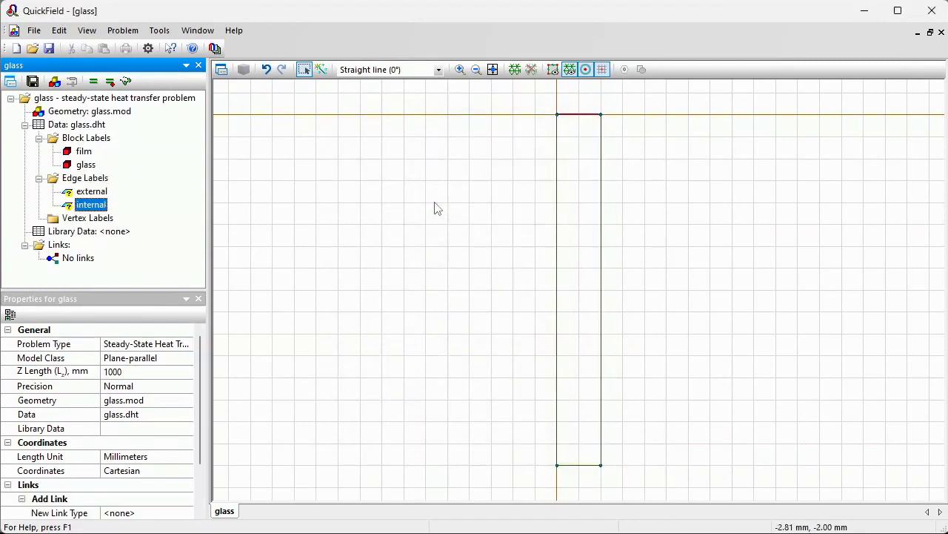
key("Return")
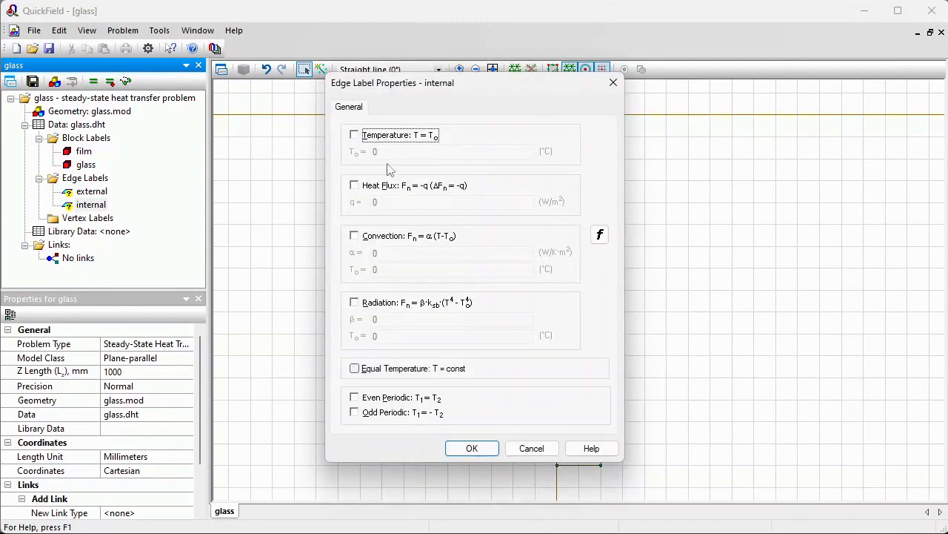
left_click(354, 235)
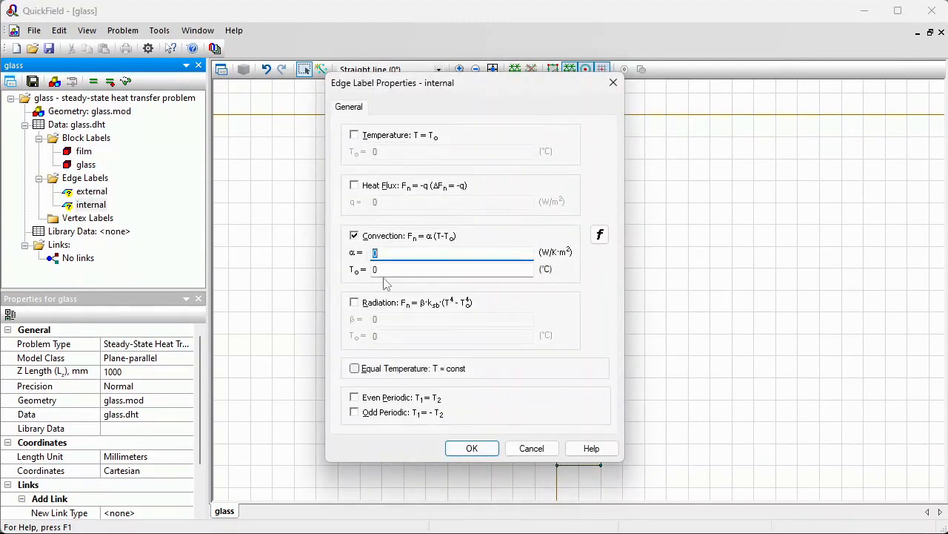
key("Tab")
type("20")
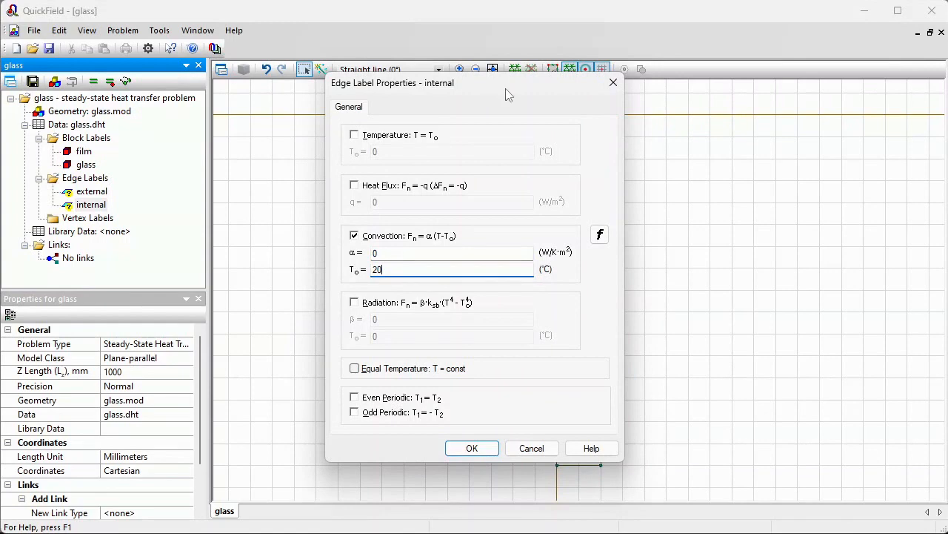
left_click_drag(506, 88, 395, 115)
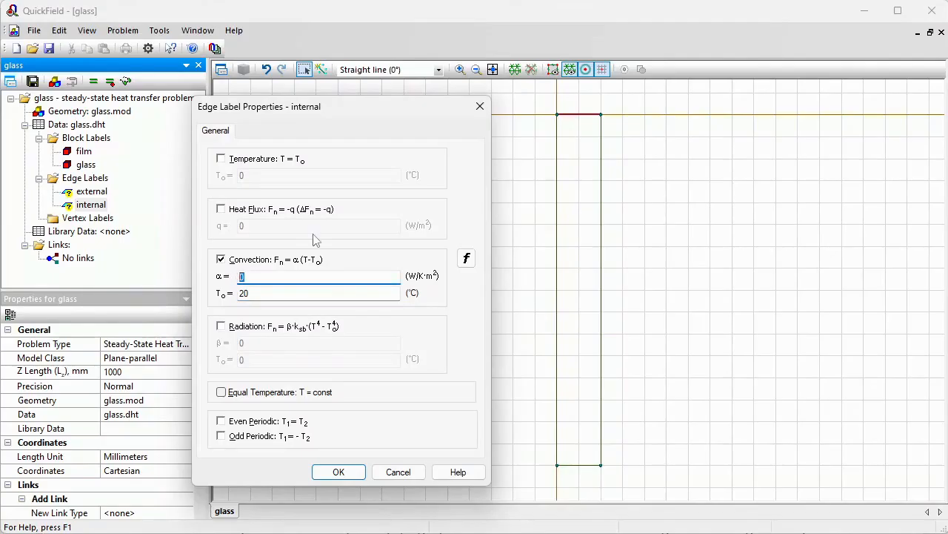
type("1/0.13")
left_click(339, 471)
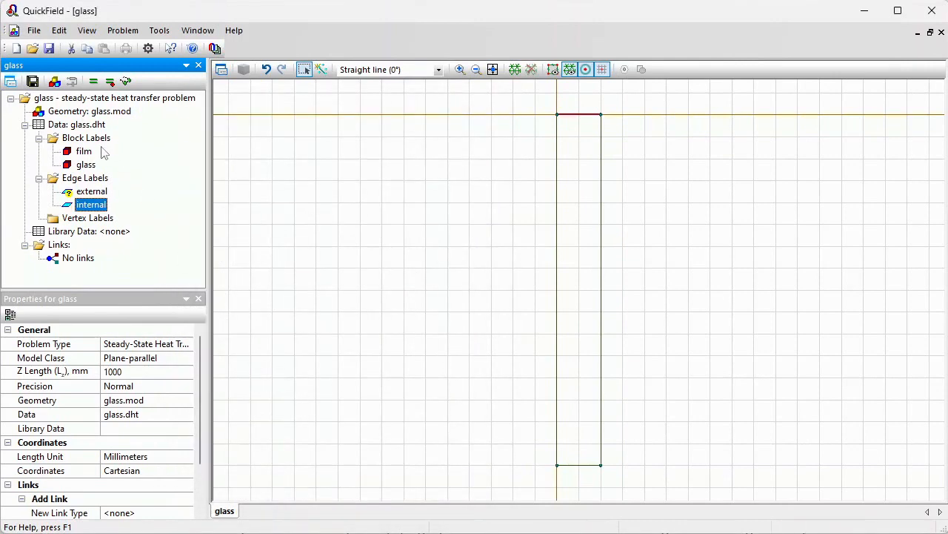
Define convection on the "external" edge label with a coefficient of 1/0.04 W/K·m² and an ambient temperature of -15 °C
double_click(91, 191)
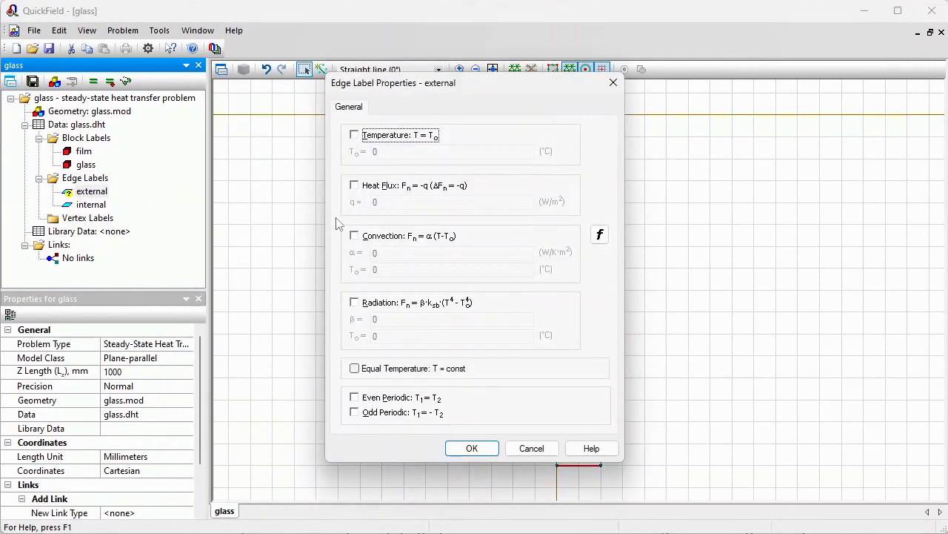
left_click(354, 236)
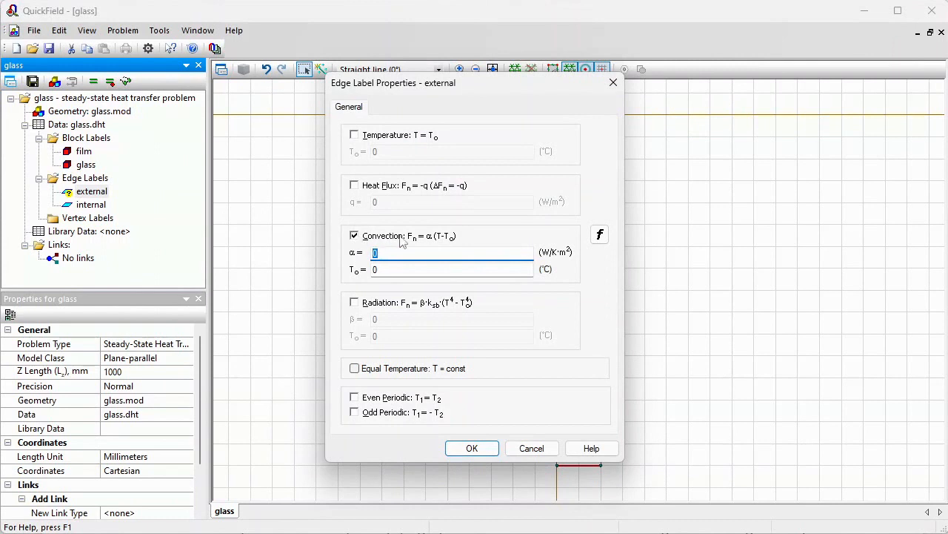
key("Tab")
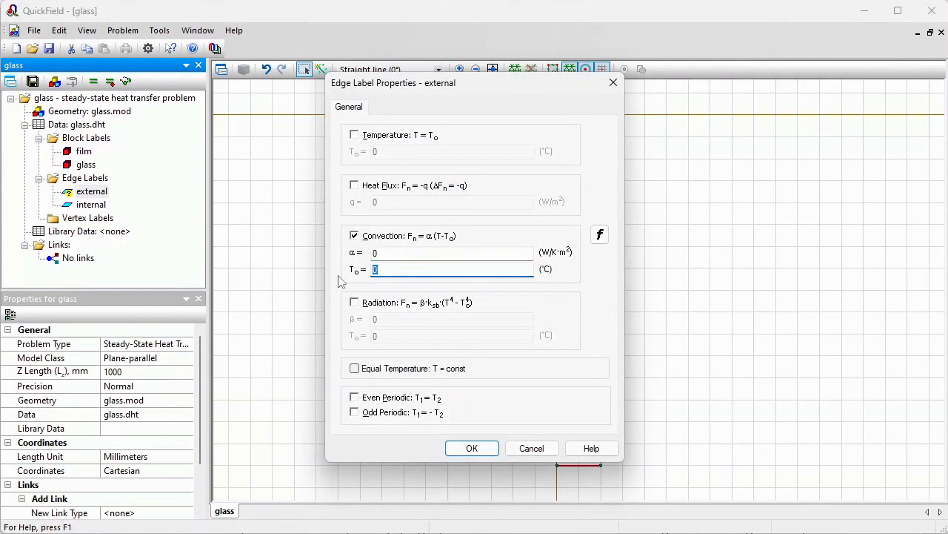
type("-15")
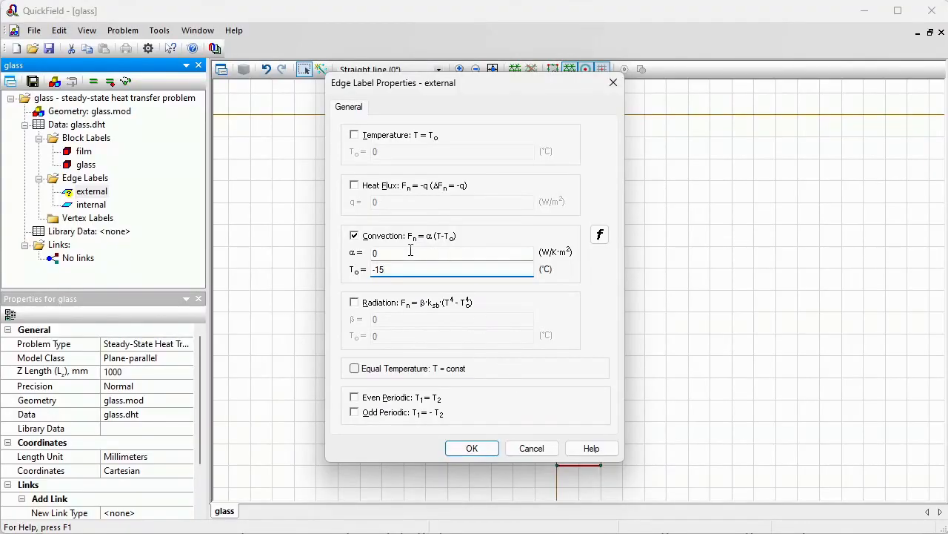
left_click(410, 250)
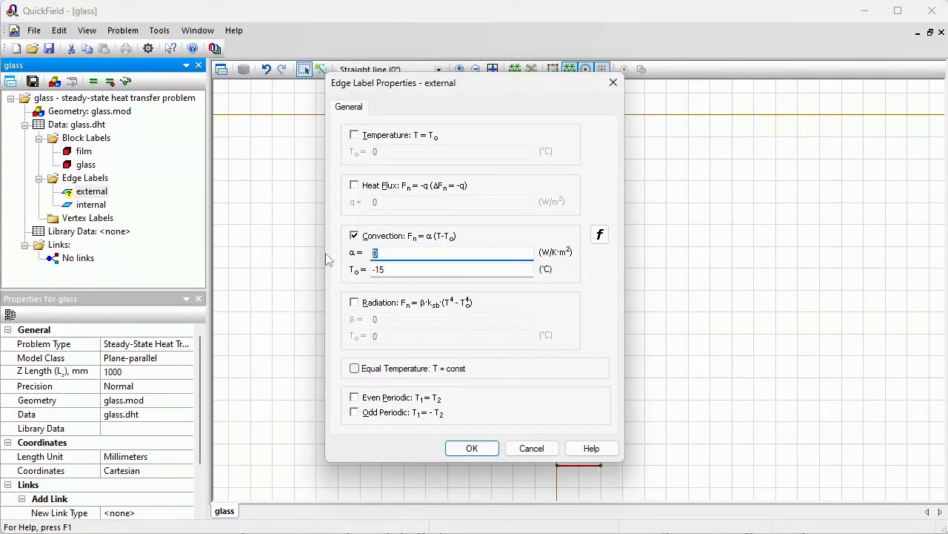
type("1/0.04")
key("Return")
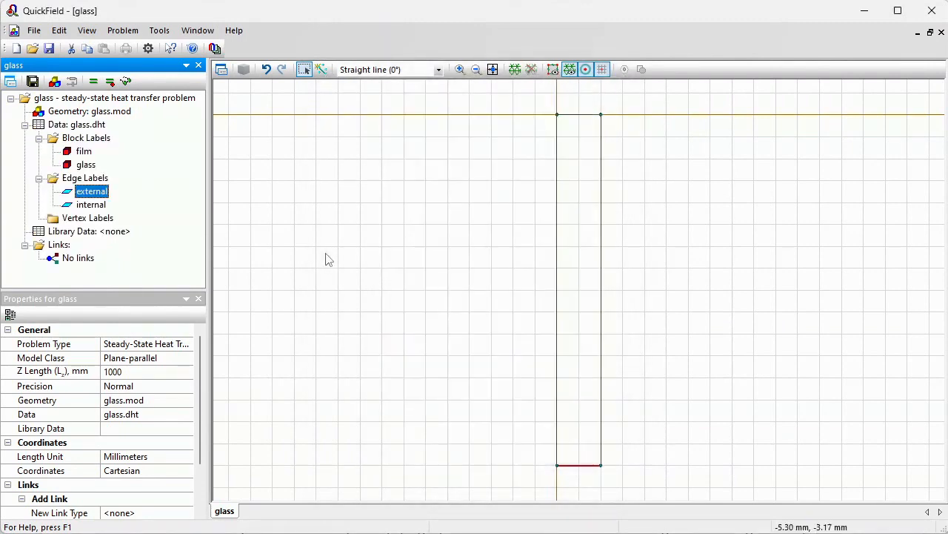
Build the finite element mesh for the glass and film blocks and save the problem
left_click(523, 182)
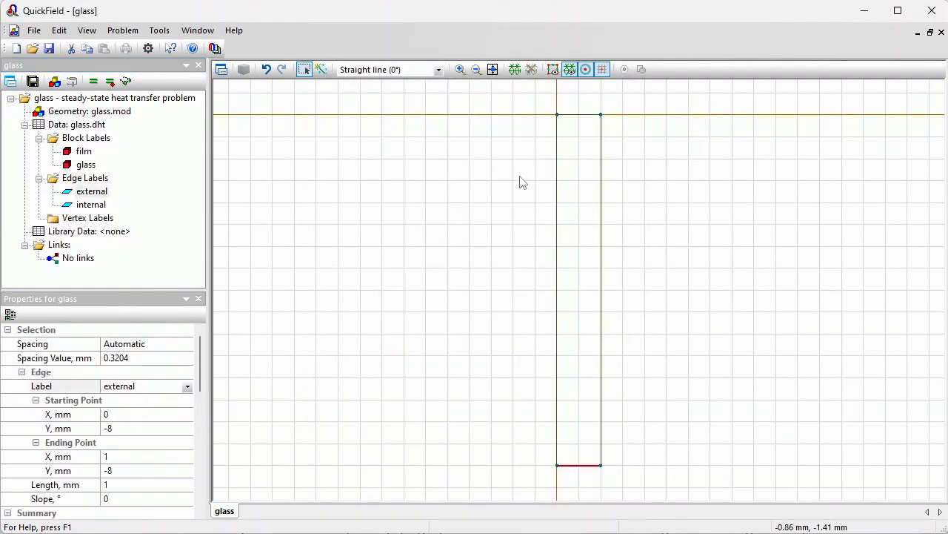
left_click(515, 72)
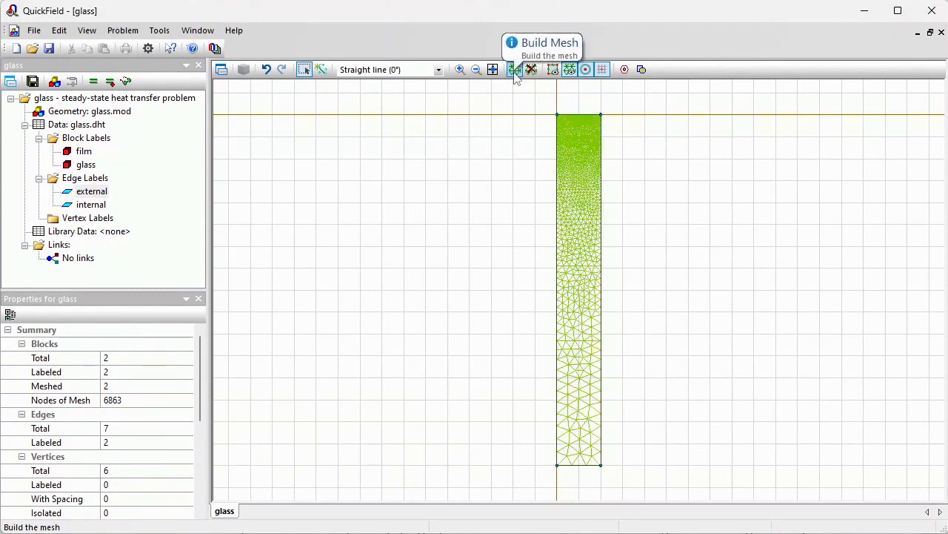
left_click(33, 82)
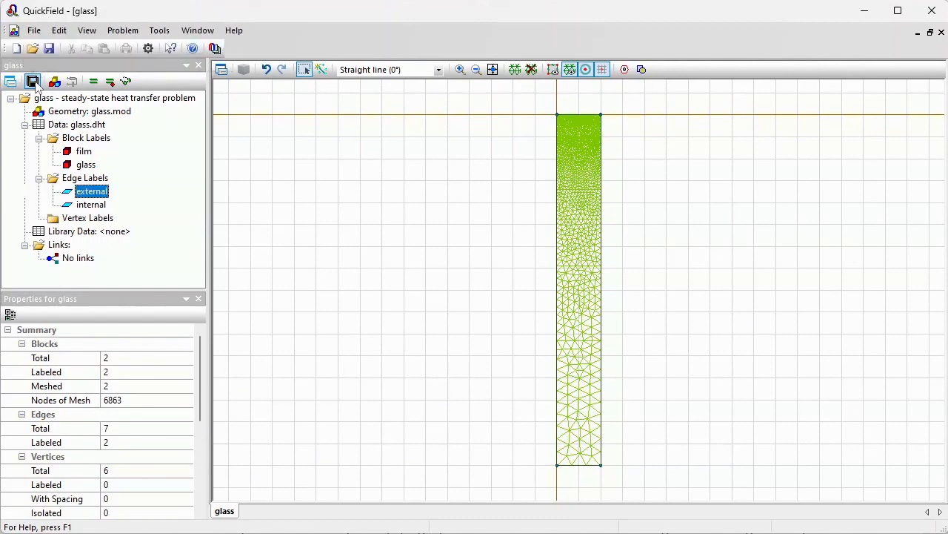
Solve the problem, display its field picture and enlarge the temperature legend by widening it
left_click(93, 82)
key("Return")
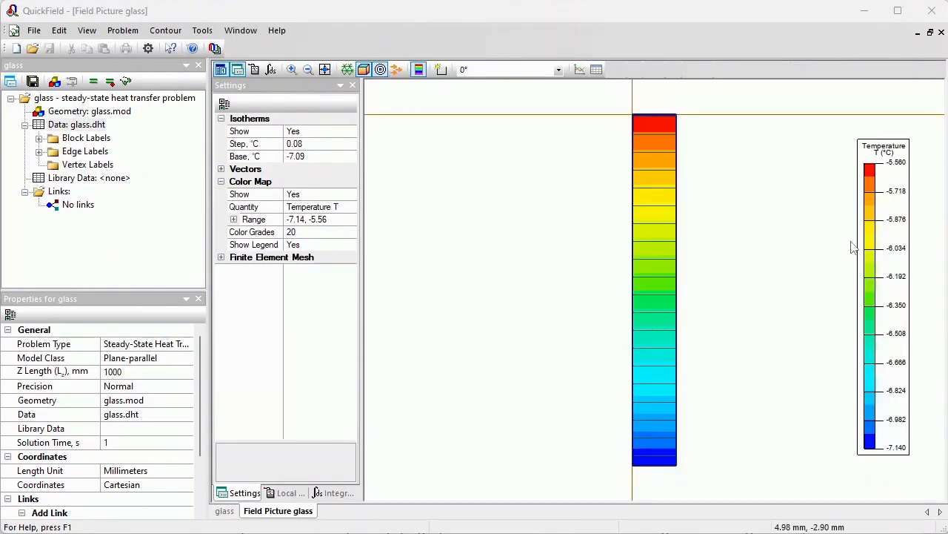
left_click_drag(855, 241, 788, 239)
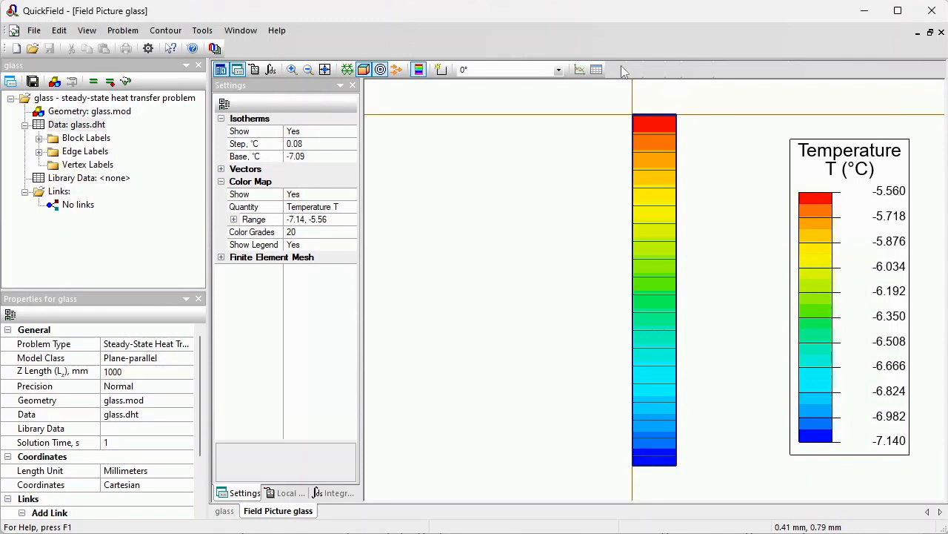
Show vectors of Heat Flux F on the temperature field picture and hide the isotherms
left_click(397, 72)
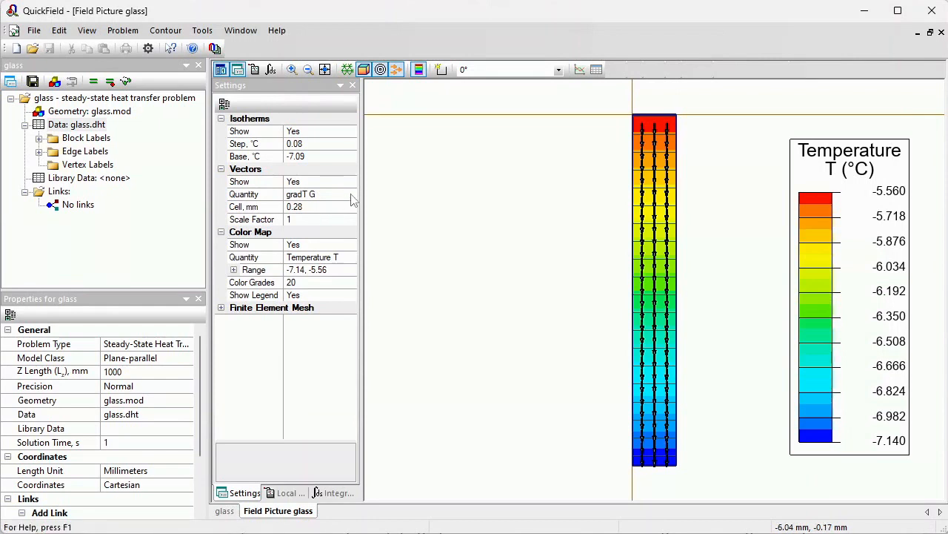
left_click(352, 196)
left_click(336, 216)
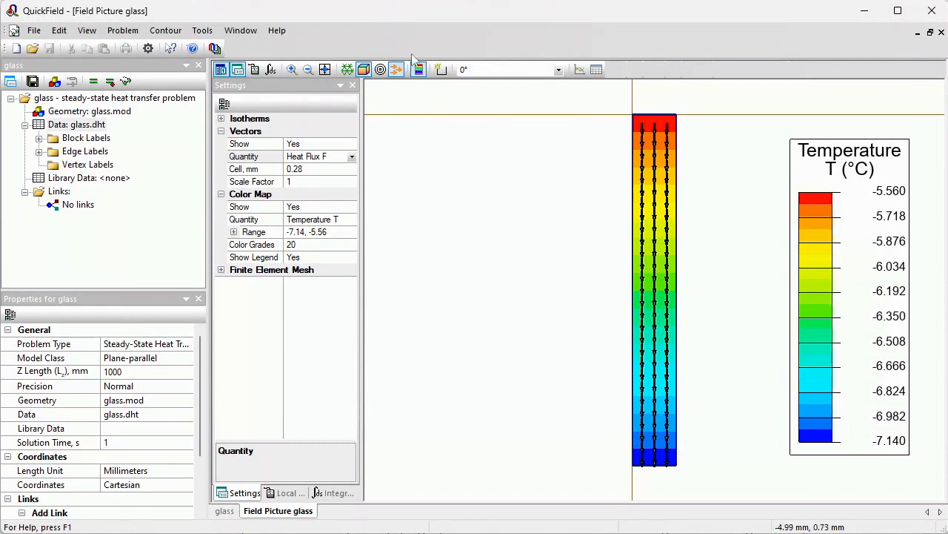
Create a contour along the bottom edge of the glass and pick out its heat flux value in the Integral Calculator
left_click(439, 74)
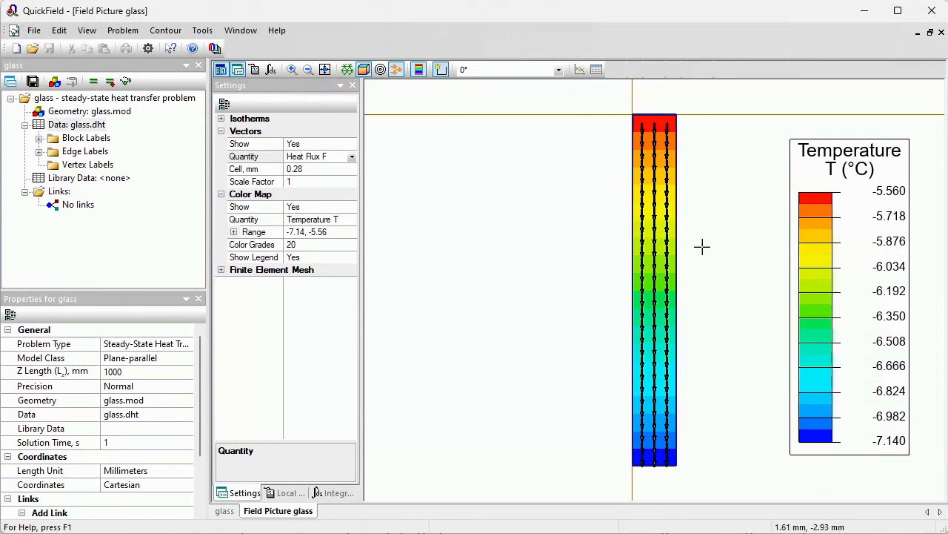
left_click(642, 470)
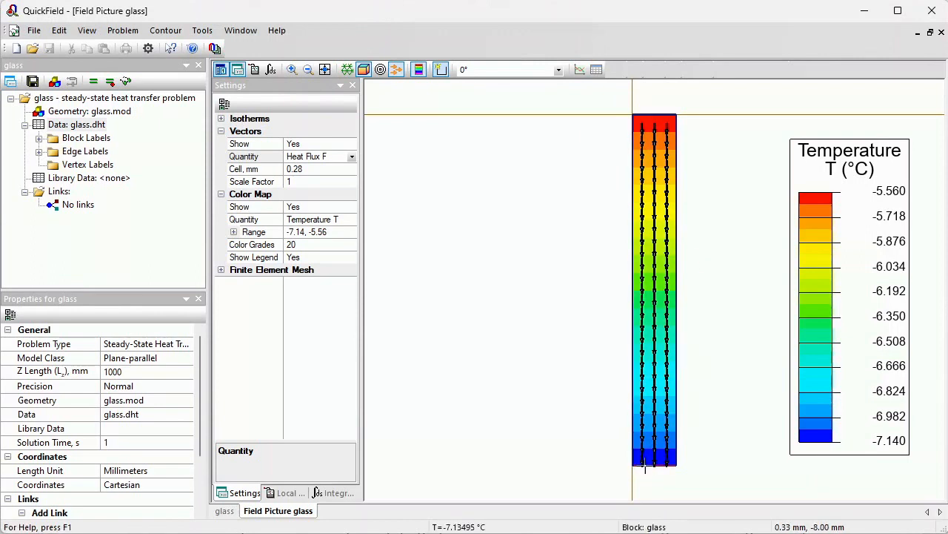
left_click(334, 494)
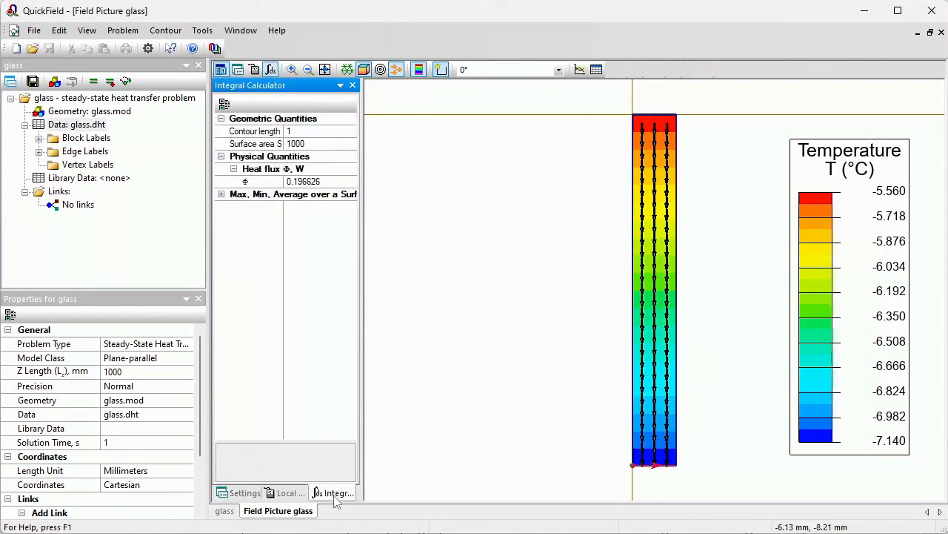
left_click(318, 182)
left_click_drag(283, 267, 307, 266)
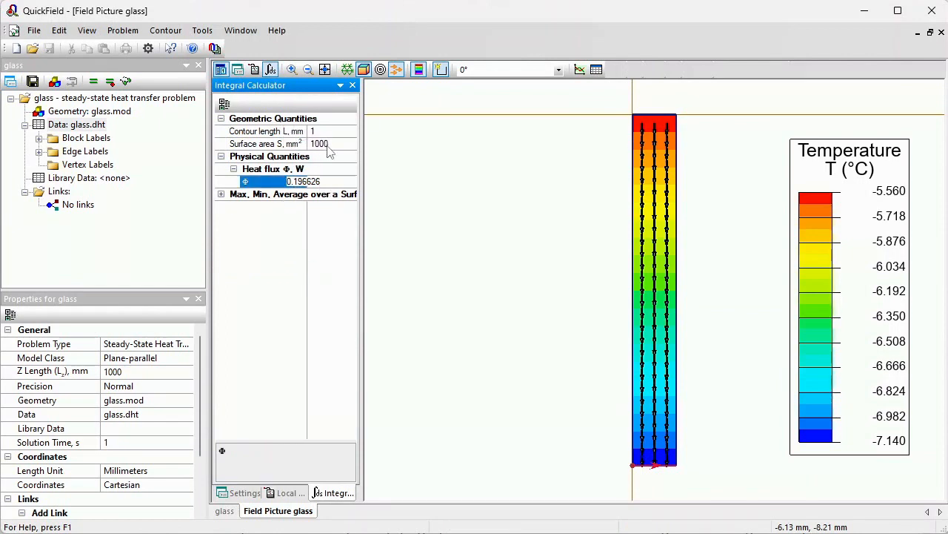
left_click_drag(331, 182, 258, 184)
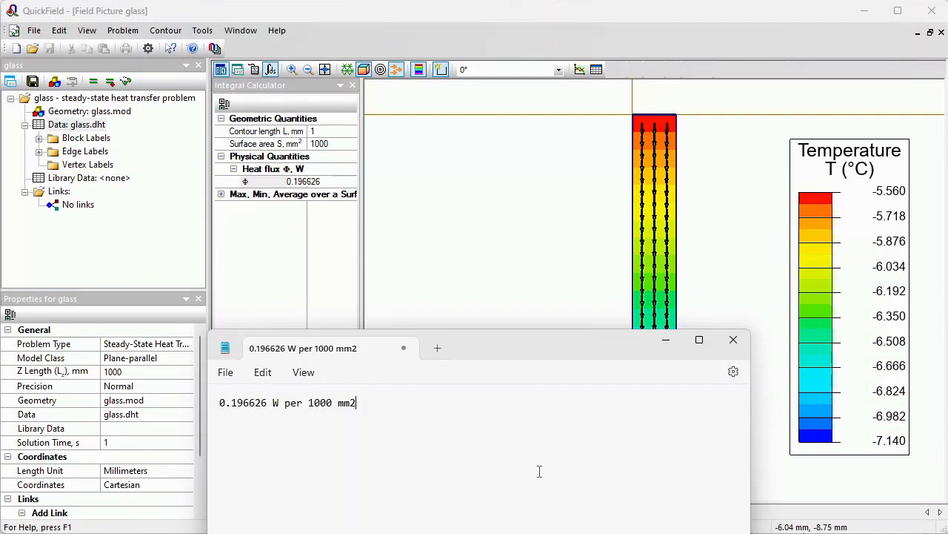
Add "(1000e-6 m2)" to the Notepad line "0.196626 W per 1000 mm2" and write "0.196626 / 1000e-6 =" below it
type("()")
key("Left")
type("1000e-")
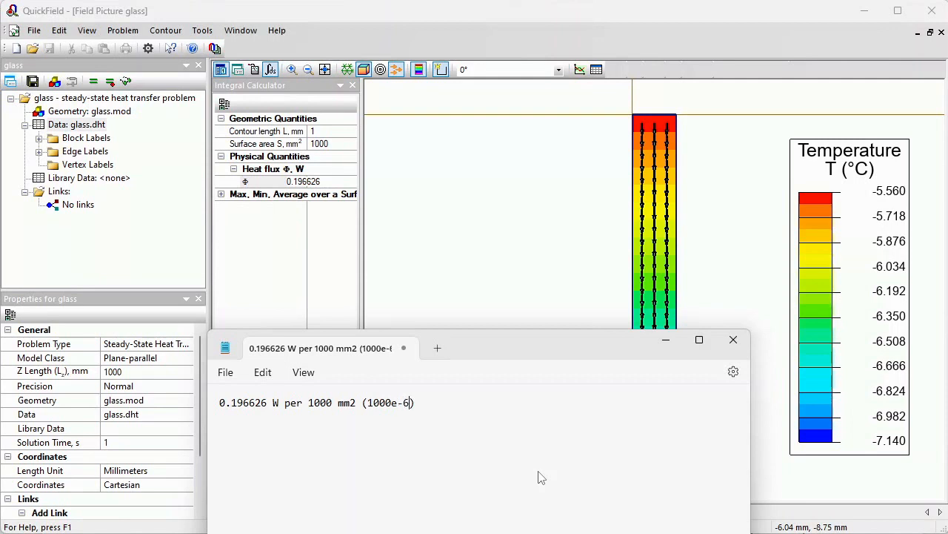
type("6 m2")
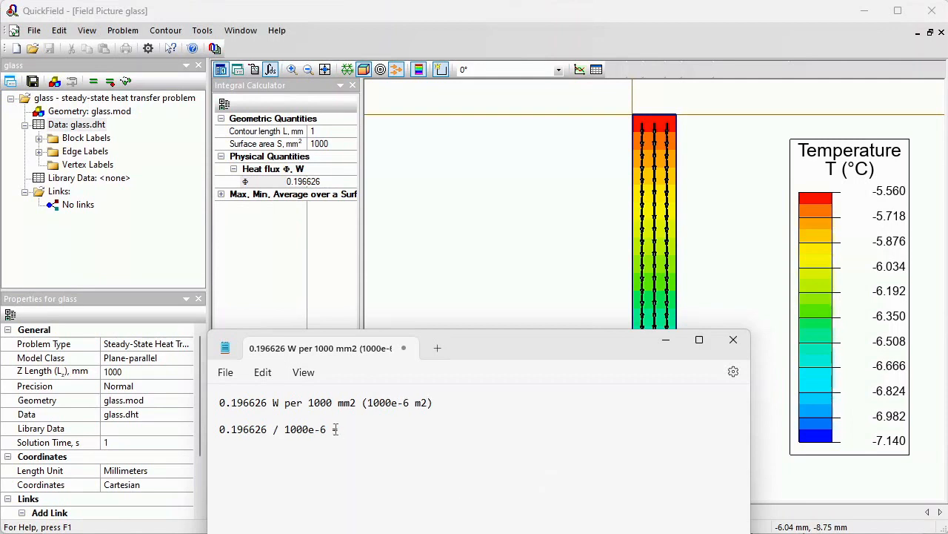
Switch to Calculator, compute 0.196626 / 1000e-6, and record the rounded result in the Notepad note as "200 W/ m2"
left_click_drag(326, 430, 195, 423)
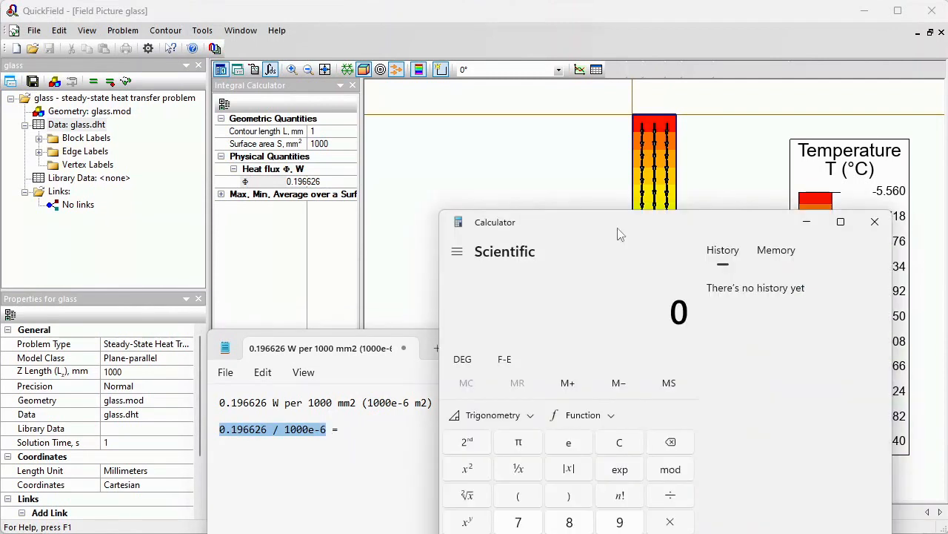
type("0.196626 / 1000e-6")
key("Return")
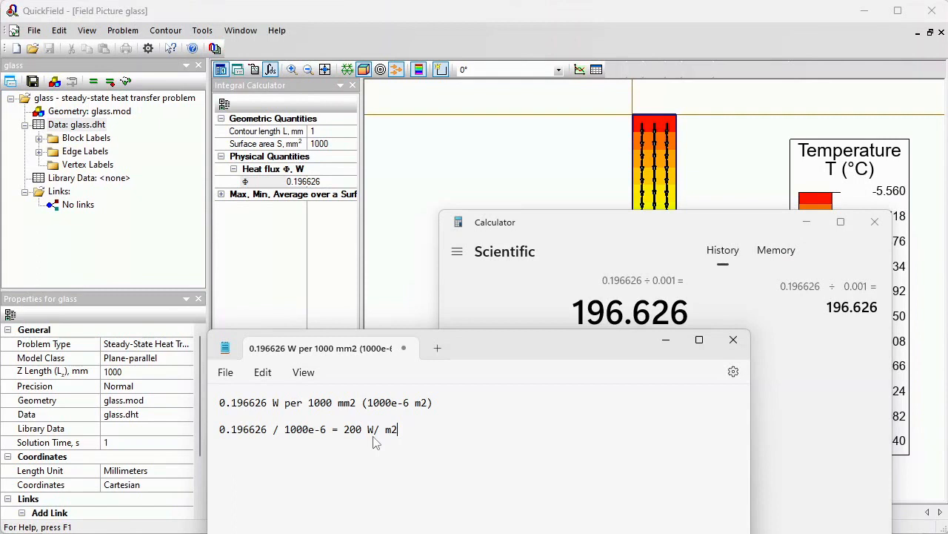
Return to QuickField, expand the block and edge labels, and open the film label's volume heat source power for editing
left_click(46, 152)
left_click(38, 138)
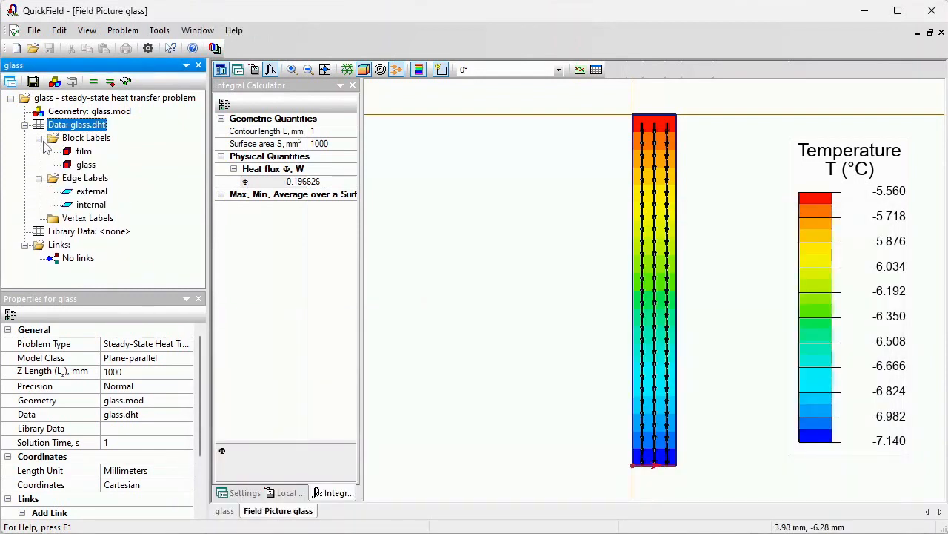
left_click(82, 151)
double_click(82, 151)
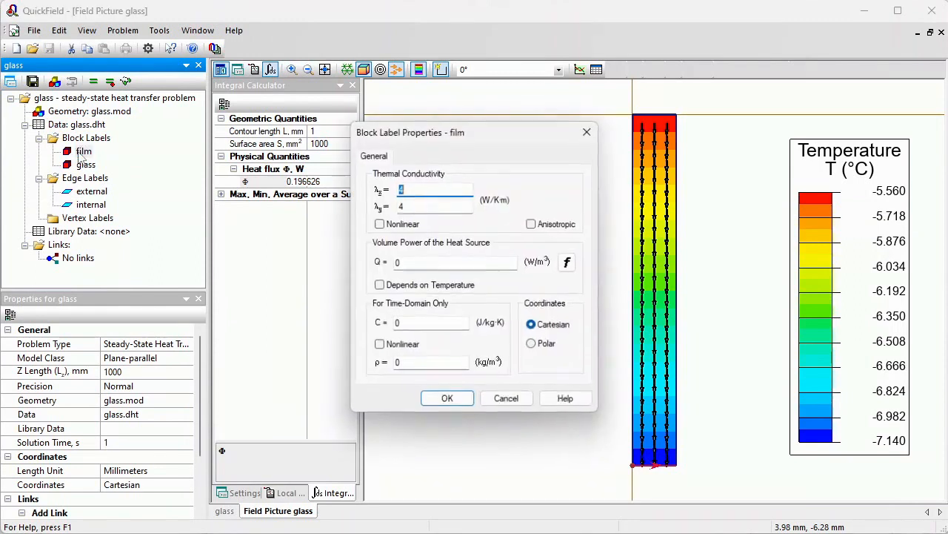
left_click(421, 265)
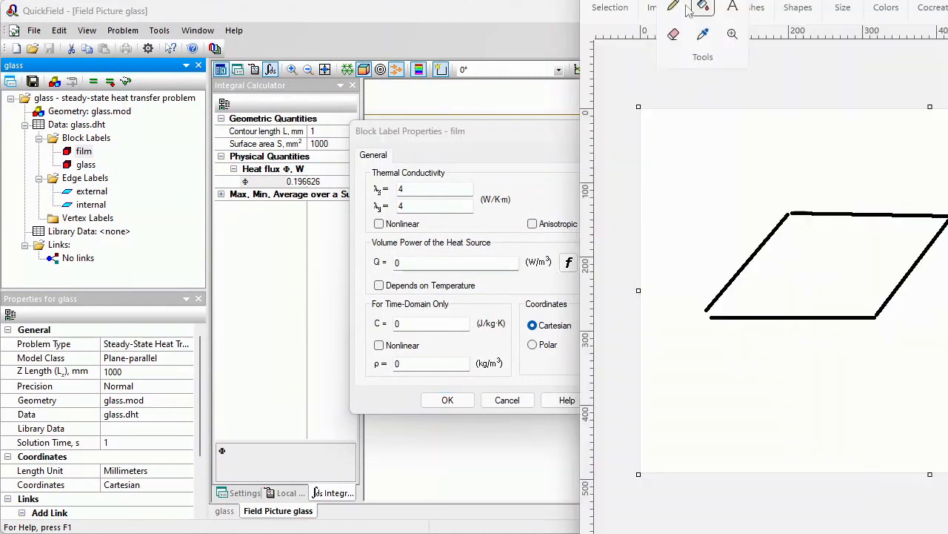
Switch to the Paint sketch and handwrite "1 m²" inside the parallelogram and "500 W" above it with the pencil
left_click(675, 8)
left_click(790, 148)
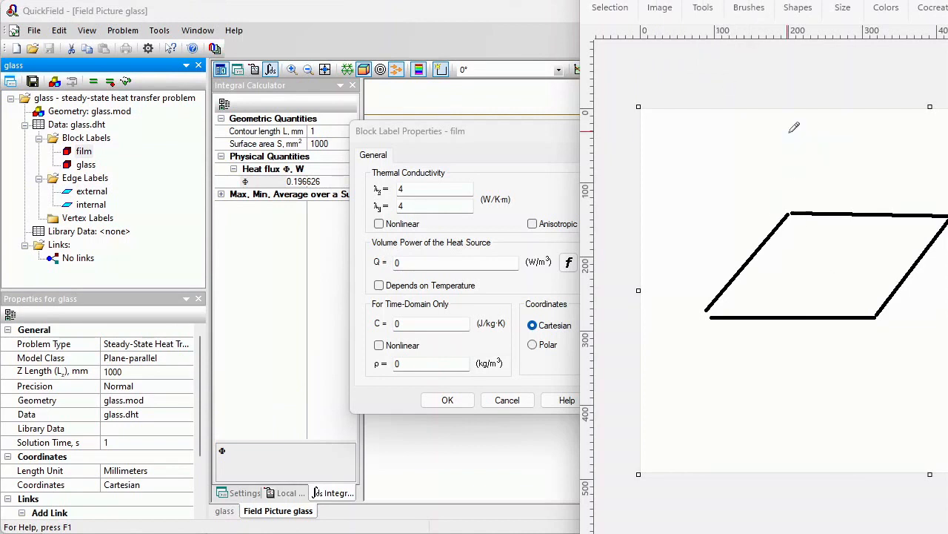
mouse_move(803, 256)
left_mouse_down()
mouse_move(806, 243)
mouse_move(805, 268)
mouse_move(841, 261)
mouse_move(846, 272)
mouse_move(860, 261)
left_mouse_up()
mouse_move(824, 149)
left_mouse_down()
mouse_move(825, 174)
mouse_move(835, 148)
mouse_move(885, 151)
mouse_move(870, 151)
mouse_move(910, 169)
mouse_move(916, 157)
mouse_move(921, 170)
mouse_move(928, 145)
left_mouse_up()
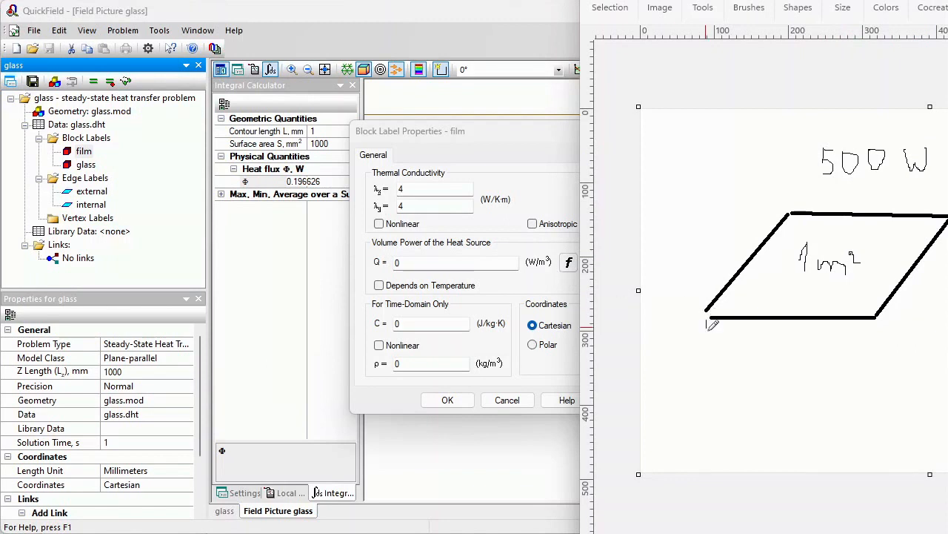
Outline the parallelogram's front edge and side as thickness in thin pencil strokes and handwrite "0,01mm" beside its corner
mouse_move(708, 334)
left_mouse_down()
mouse_move(873, 333)
mouse_move(875, 320)
mouse_move(933, 275)
left_mouse_up()
left_click_drag(947, 237, 885, 315)
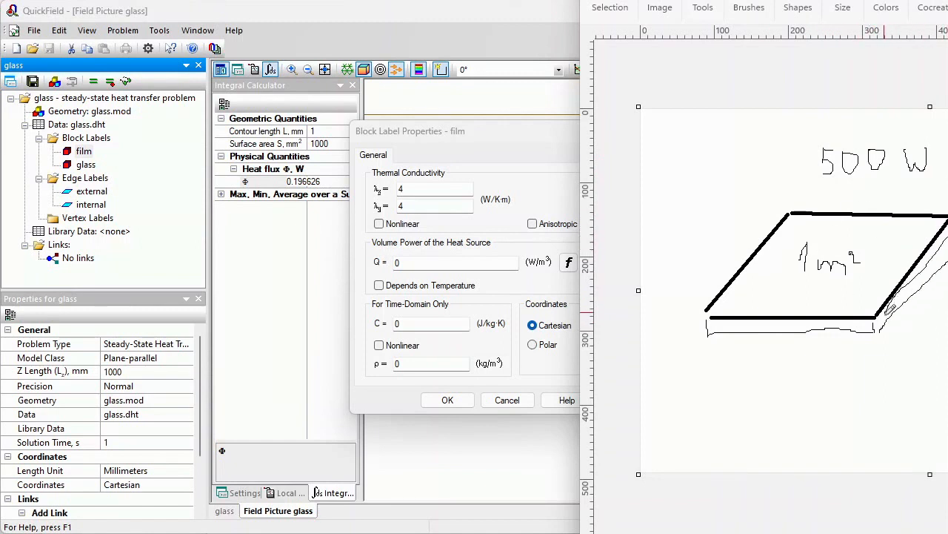
mouse_move(654, 305)
left_mouse_down()
mouse_move(668, 324)
mouse_move(666, 305)
mouse_move(681, 292)
mouse_move(687, 311)
mouse_move(716, 295)
left_mouse_up()
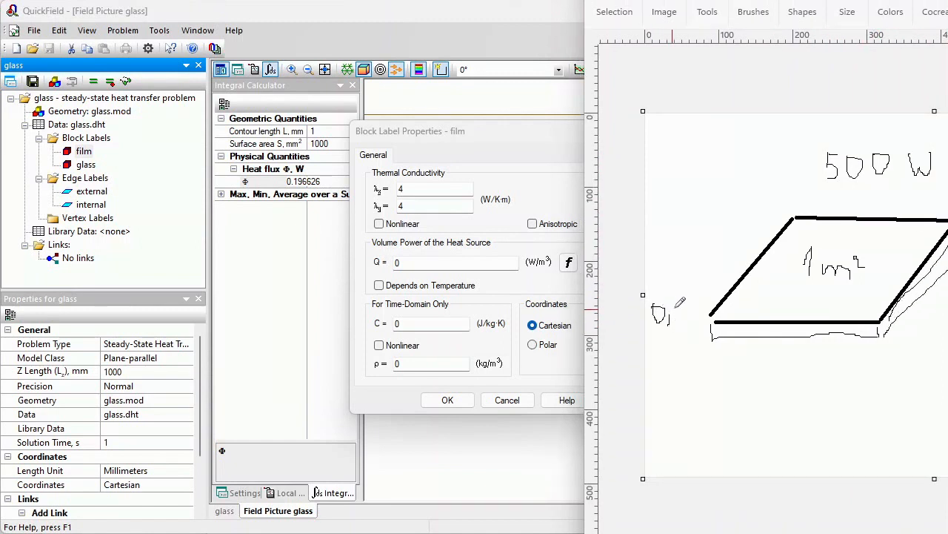
left_click_drag(716, 295, 729, 290)
Switch to the Notepad note and add a new line reading "500 W/m2 / 0.01e-3"
key("alt+Tab")
key("Return")
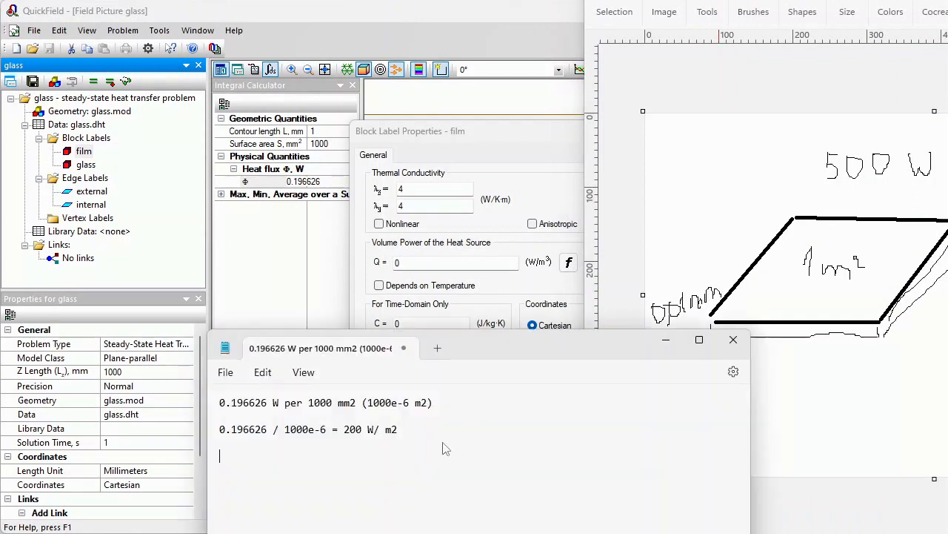
type("500 W/m2 / 0.01e")
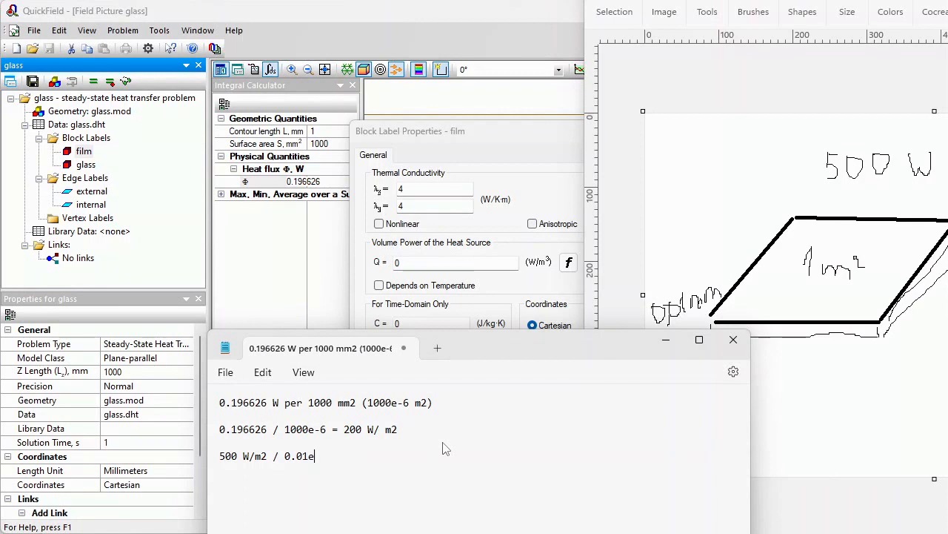
type("-3")
Copy that expression into the film label's volume heat source power in QuickField, strip the W/m2 unit to leave 500 / 0.01e-3, and apply it
left_click_drag(348, 458, 223, 459)
key("ctrl+c")
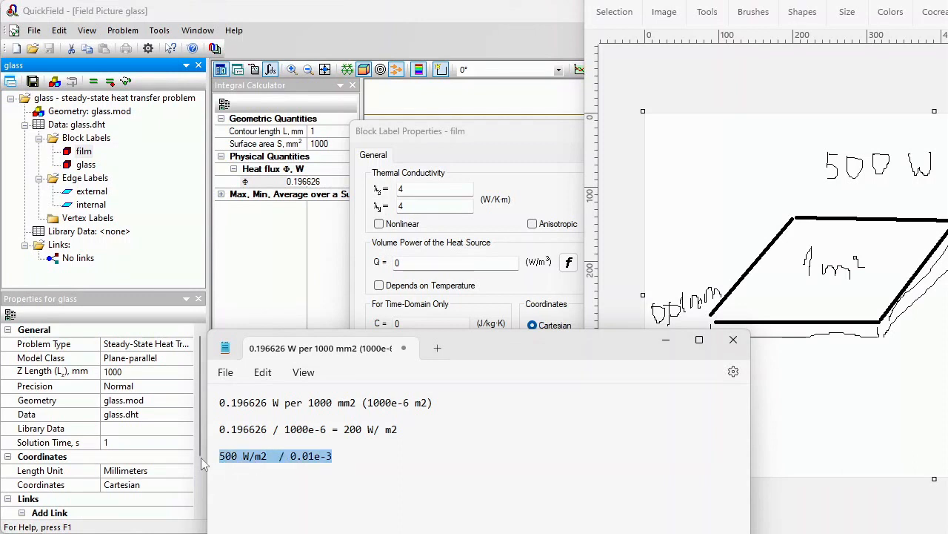
left_click_drag(452, 264, 335, 267)
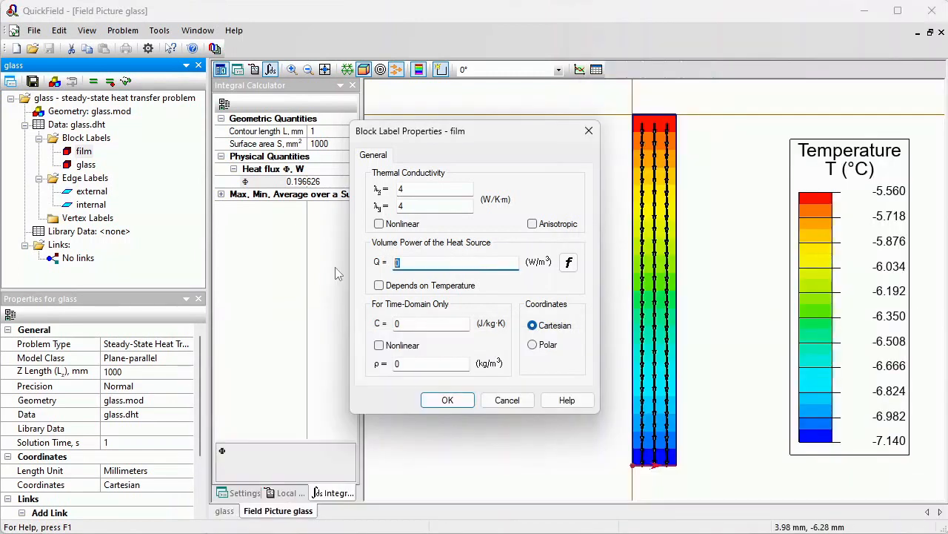
key("ctrl+v")
left_click_drag(410, 263, 435, 266)
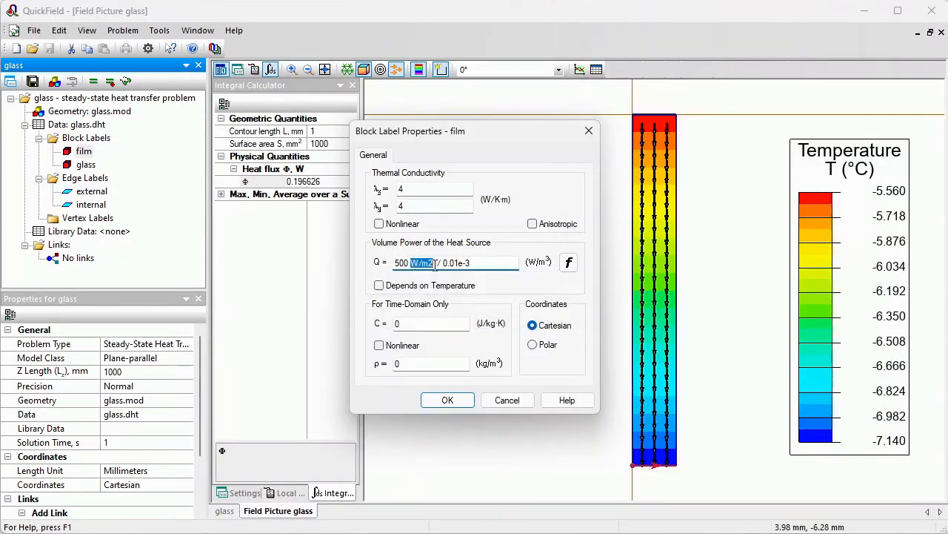
key("BackSpace")
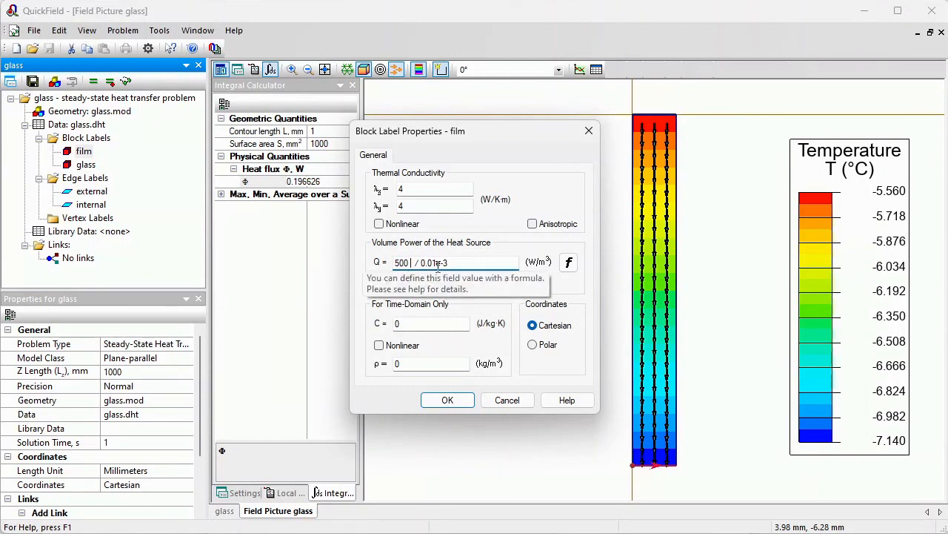
left_click(449, 399)
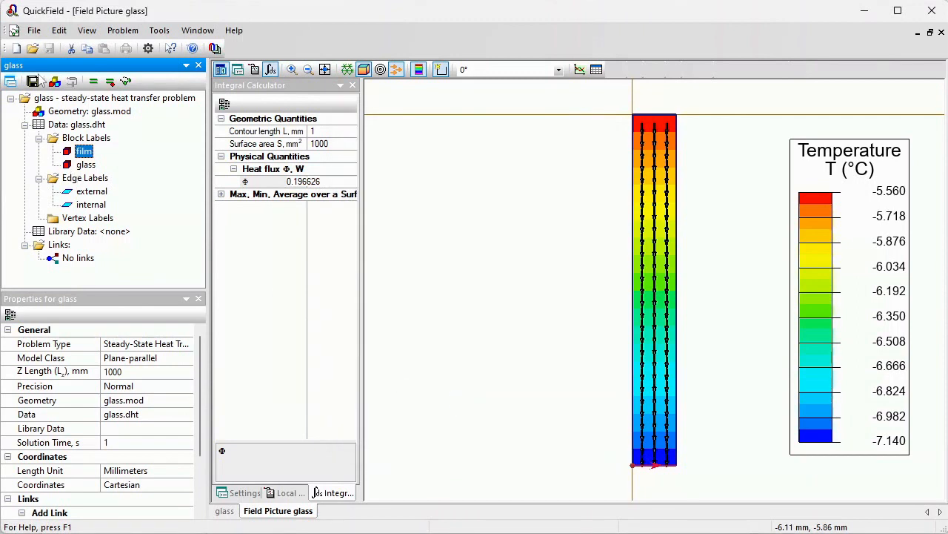
Solve the problem again with the modified glass.dht saved, open the field picture, and enlarge the temperature legend
left_click(93, 82)
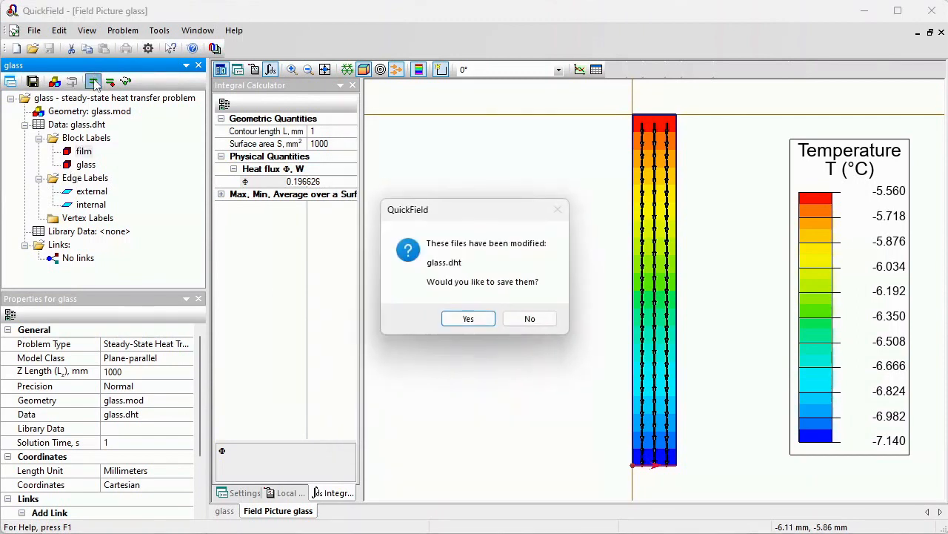
left_click(470, 320)
left_click(509, 306)
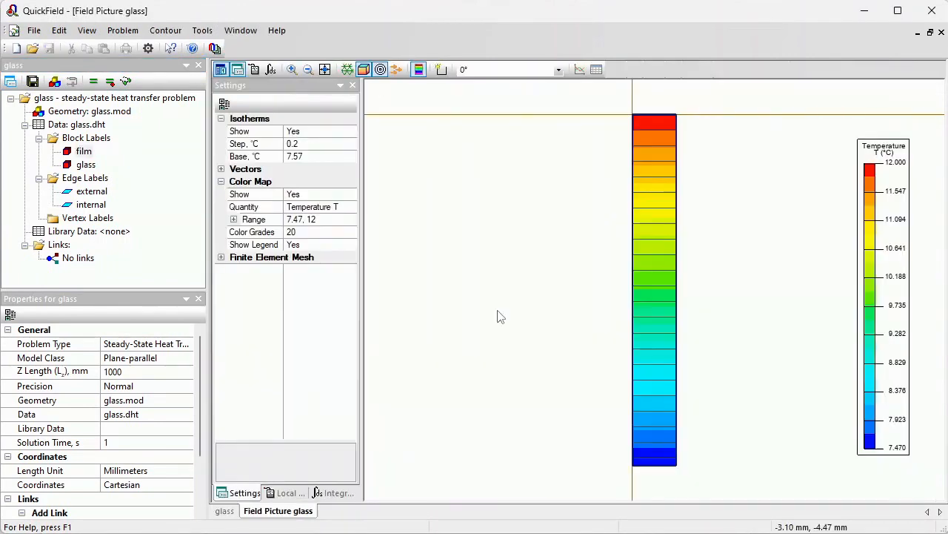
left_click_drag(856, 287, 810, 288)
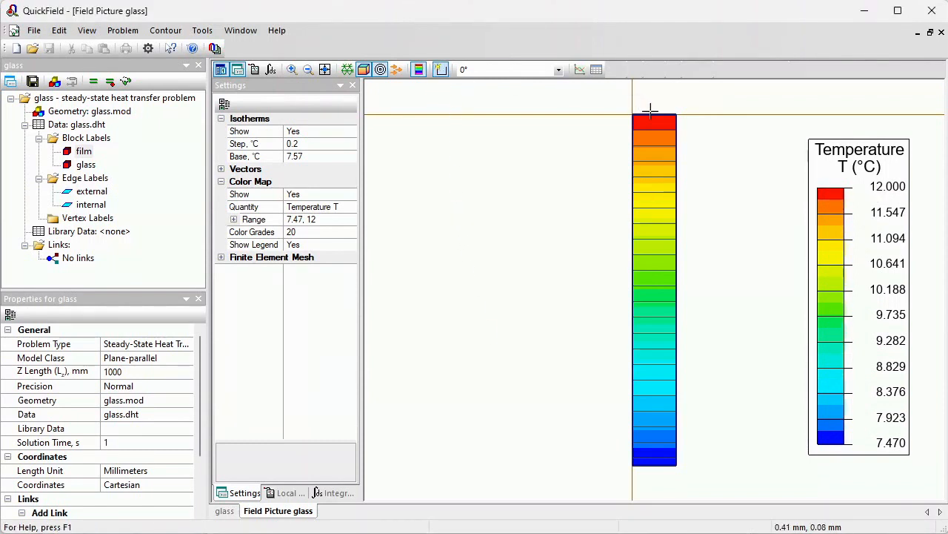
Create a contour along the glass's external edge and copy its heat flux from the integral results
left_click(650, 466)
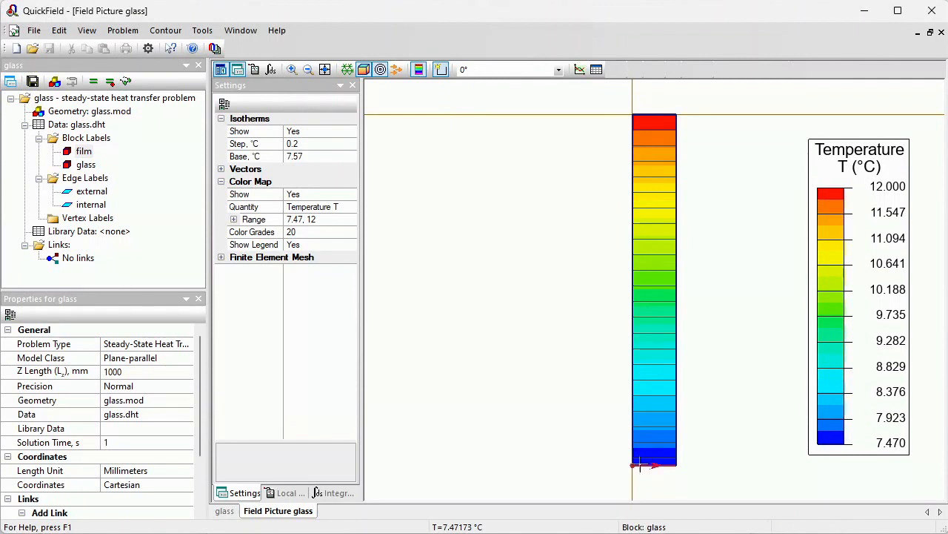
left_click(331, 492)
left_click(285, 181)
key("ctrl+c")
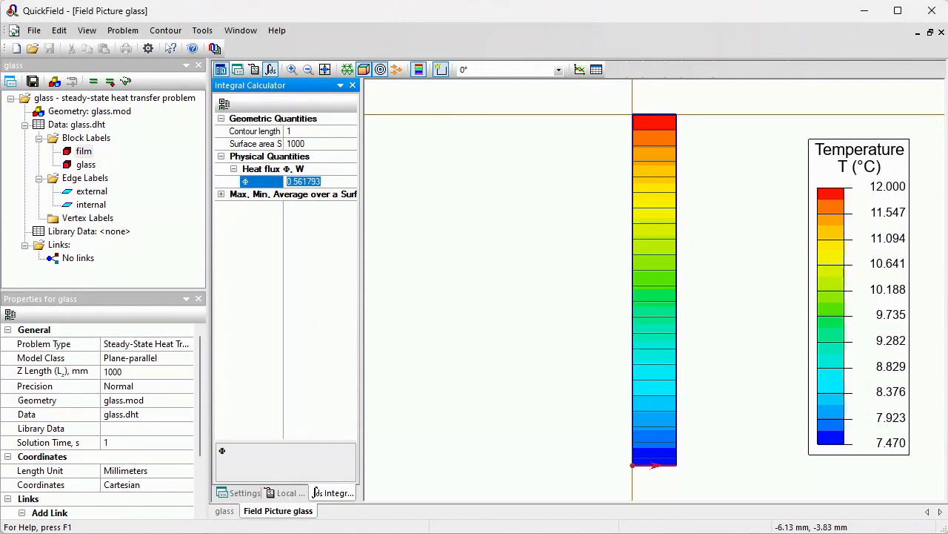
Switch to Notepad and record the copied heat flux on a new line as "ext 0.561793 W"
key("alt+Tab")
type("ext")
key("ctrl+v")
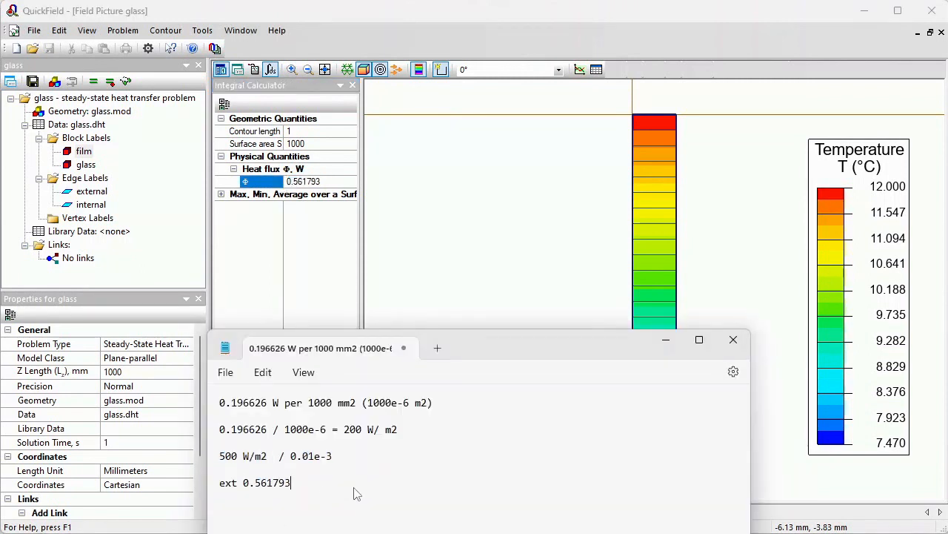
type("W")
Return to QuickField, replace the contour with one along the film's internal edge, and copy its heat flux without the minus sign
left_click(587, 49)
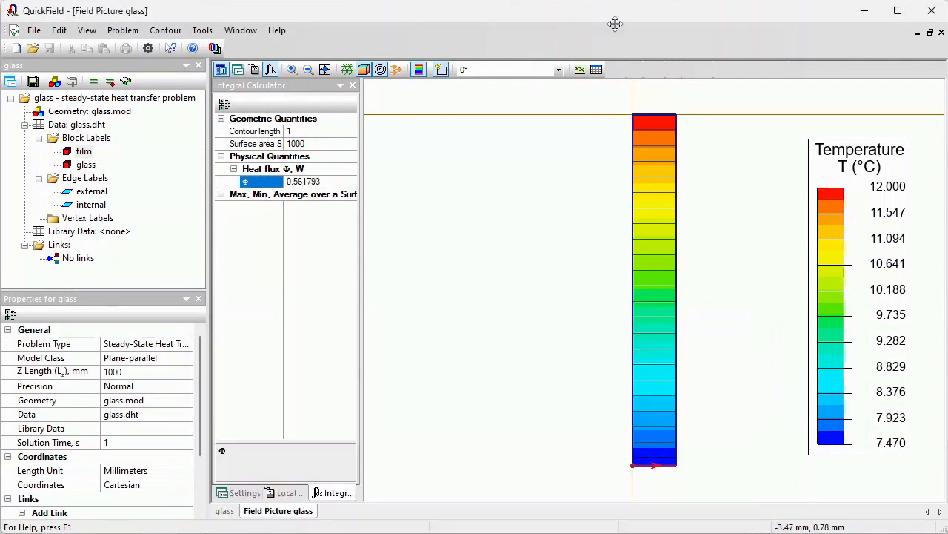
left_click(292, 69)
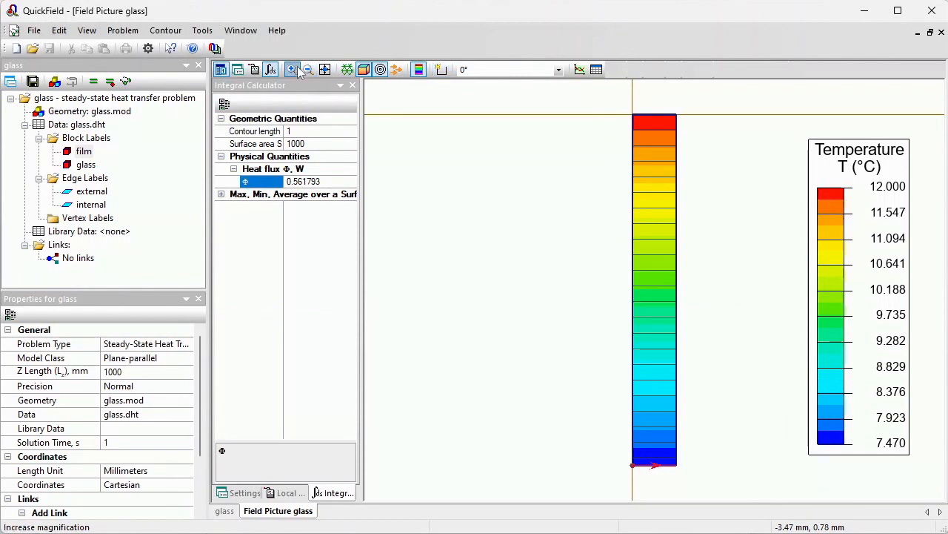
left_click_drag(614, 104, 670, 151)
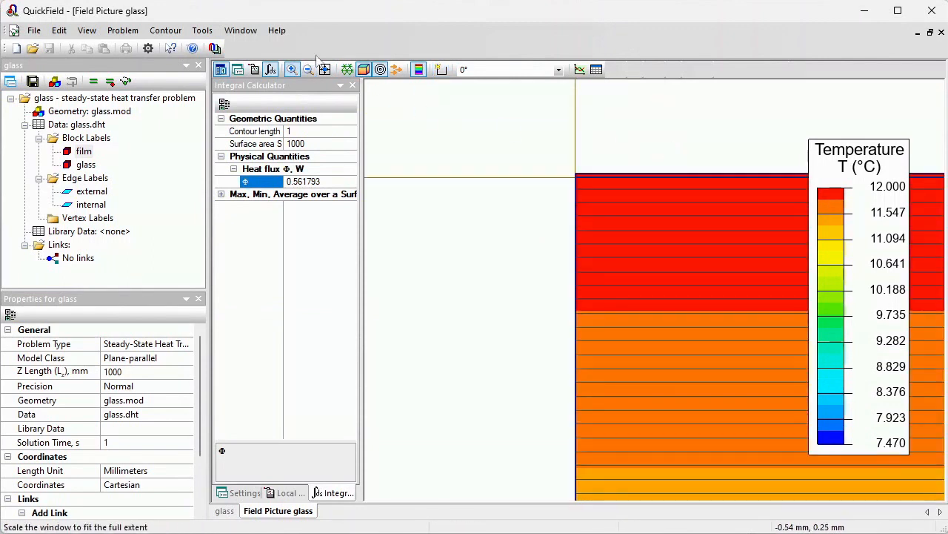
left_click(165, 30)
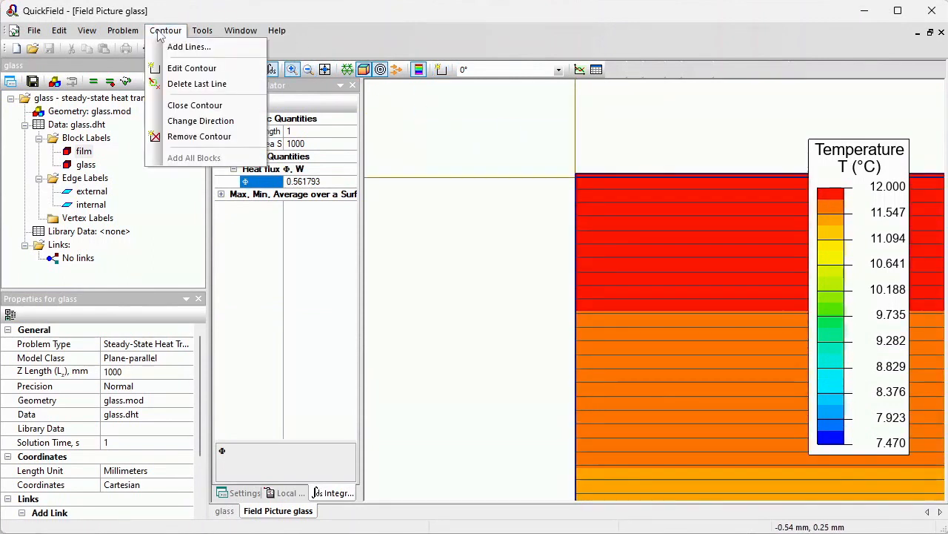
left_click(184, 139)
left_click(599, 178)
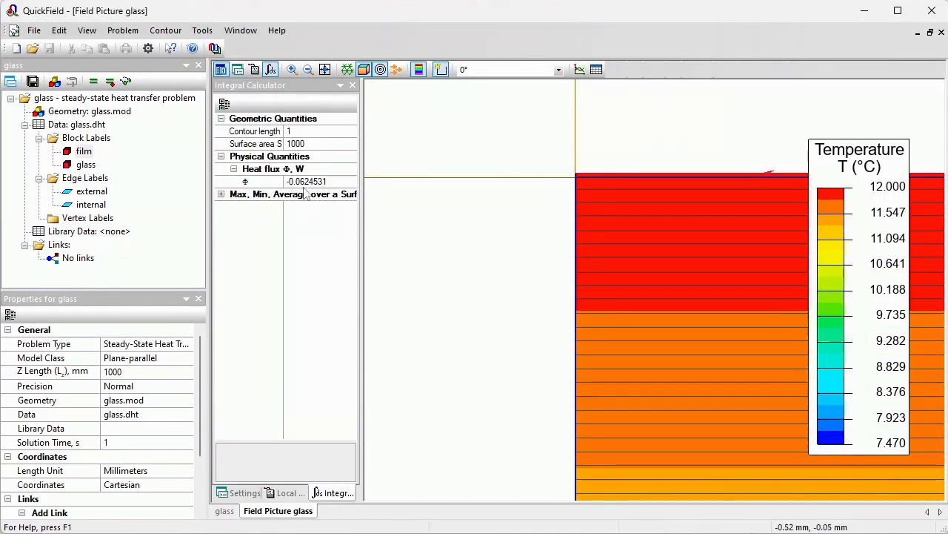
left_click(326, 180)
left_click_drag(326, 181, 289, 181)
key("ctrl+c")
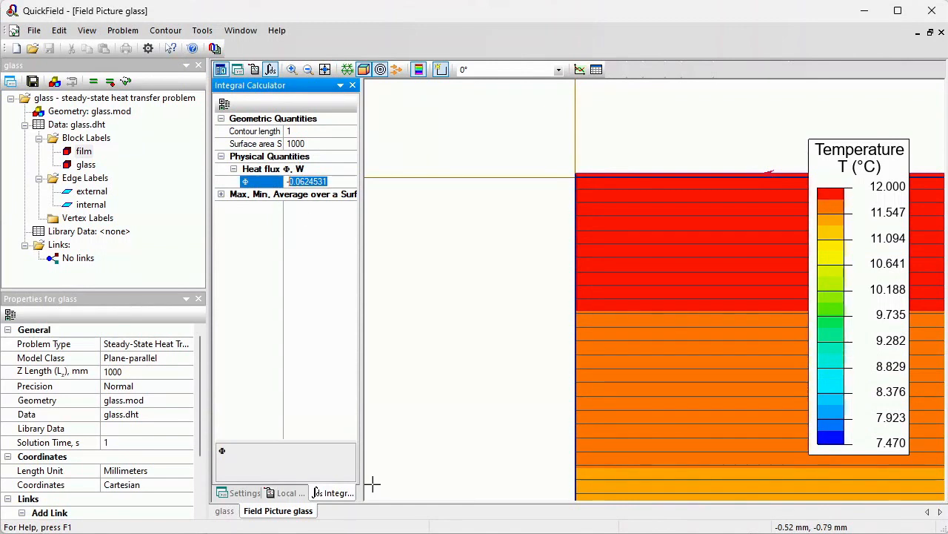
In Notepad, add "int 0.0624531 W per 1000 mm2" above the ext line and append "per 1000 mm2" to the ext line
key("alt+Tab")
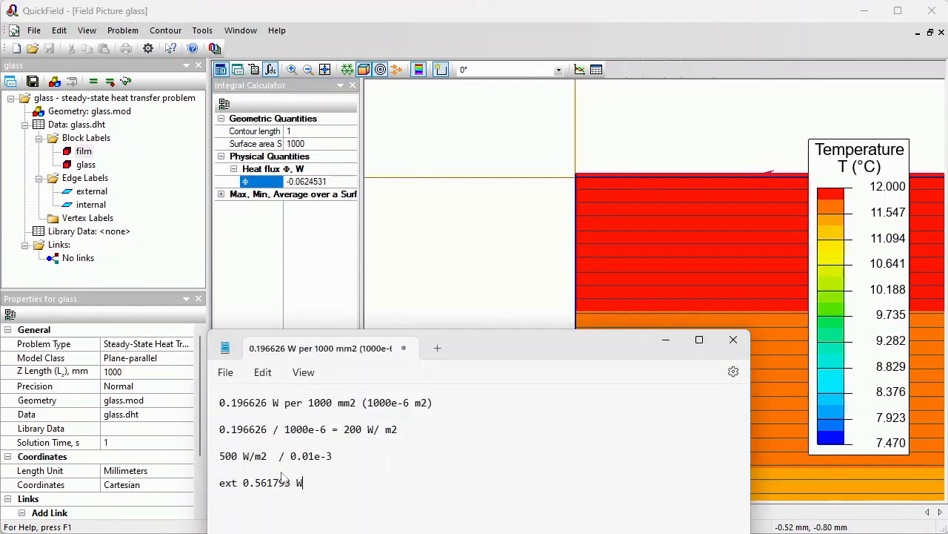
key("Return")
type("int")
key("ctrl+v")
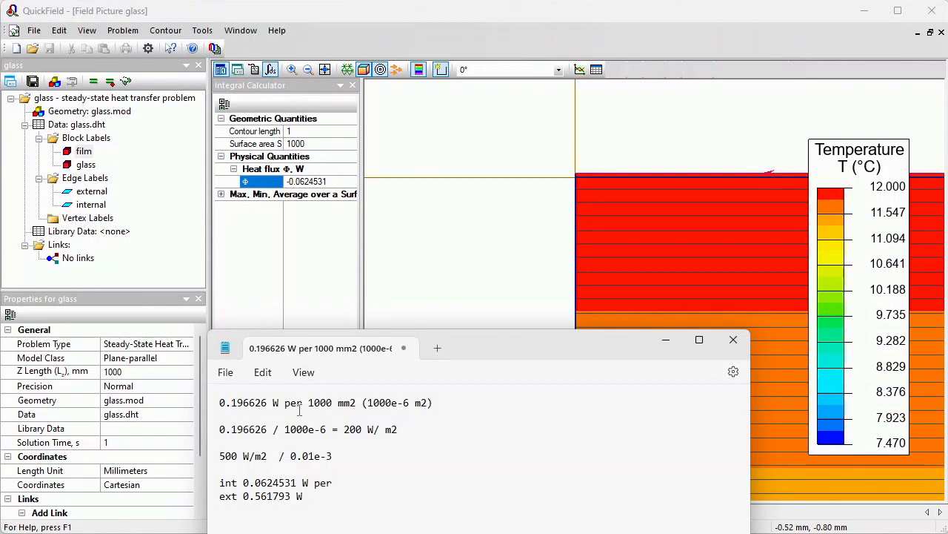
left_click_drag(310, 407, 358, 410)
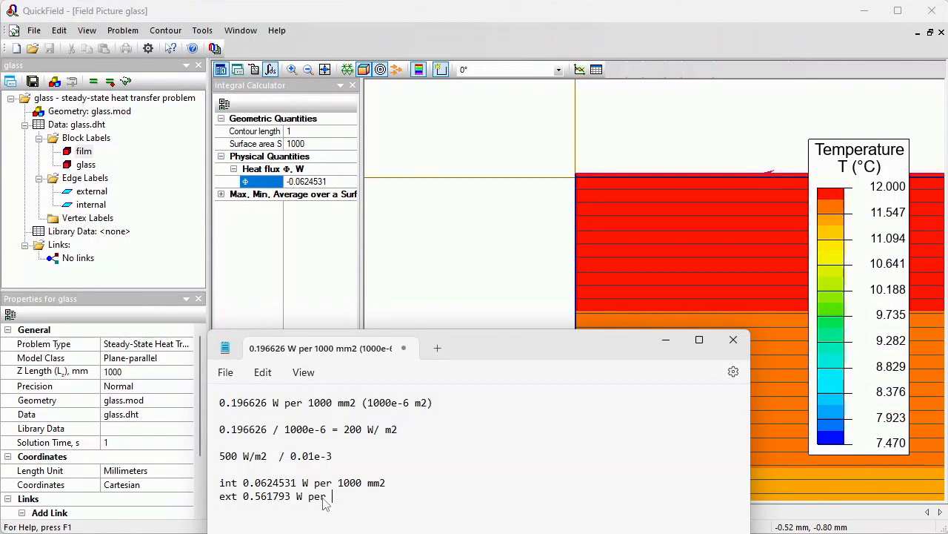
type("1000 mm2")
Compute 0.561793 - 0.0624531 and 0.5 / 1000e-6 in Calculator, recording the results in Notepad as 0.5 W per 1000 mm2 (1000e-6 m2) and 500 W/m2
left_click_drag(222, 455, 276, 455)
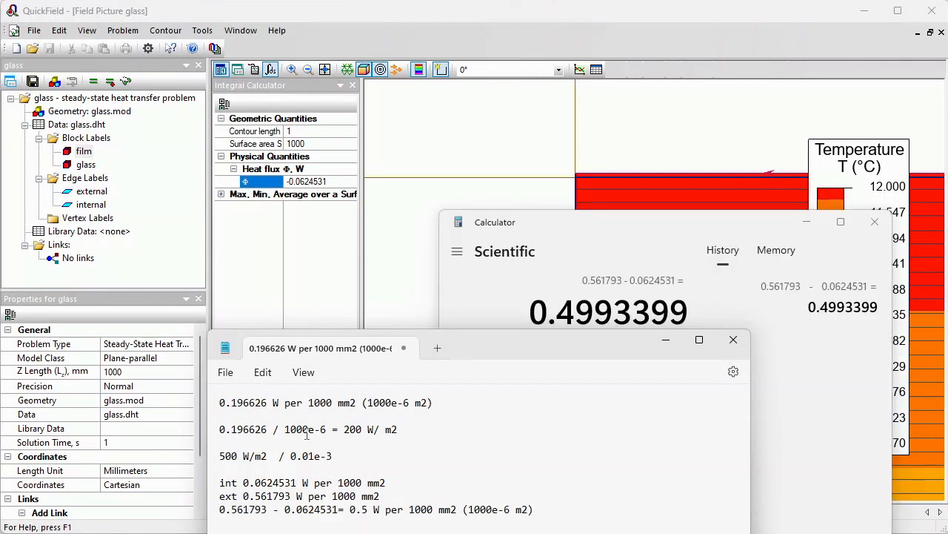
left_click_drag(220, 429, 326, 429)
left_click_drag(516, 346, 514, 271)
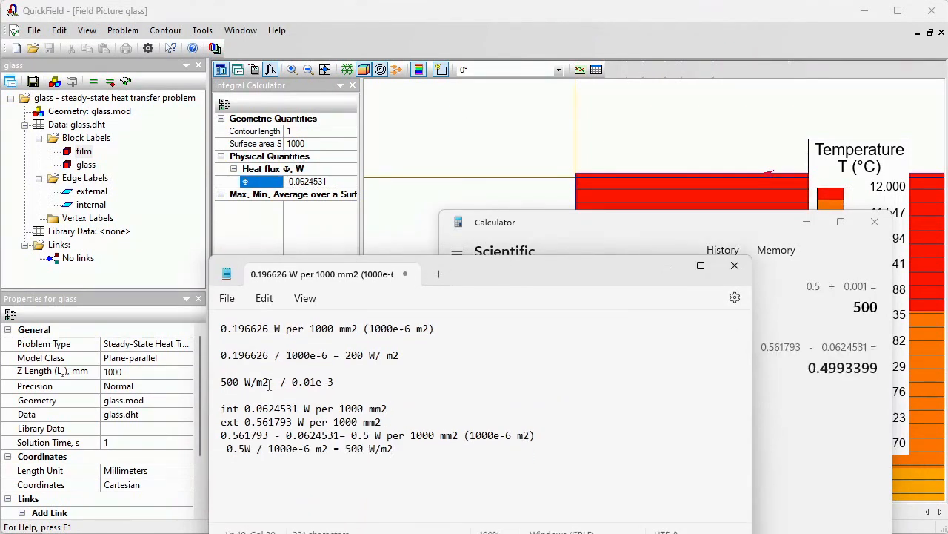
Return to QuickField and review the film label's volume heat source power without changing it
left_click(389, 30)
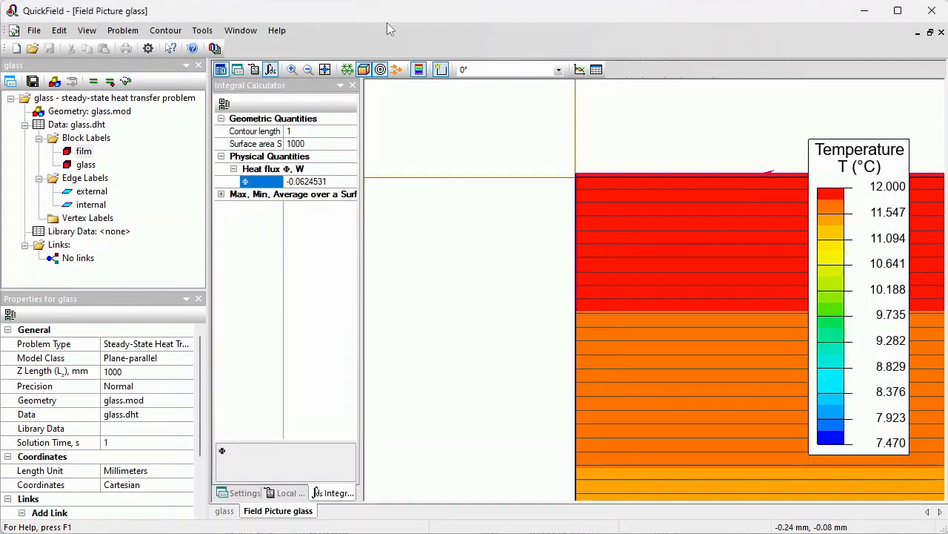
left_click(84, 152)
double_click(84, 151)
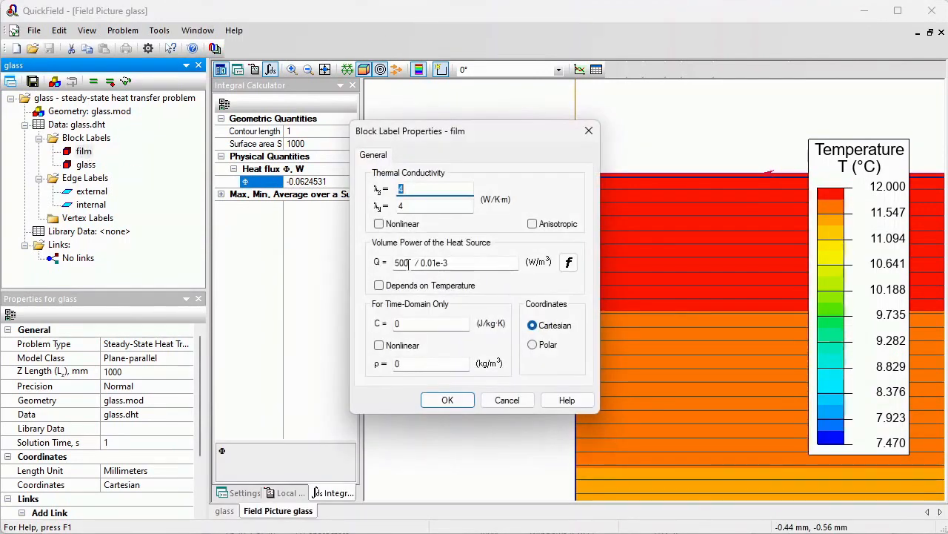
left_click_drag(409, 263, 385, 268)
left_click(507, 399)
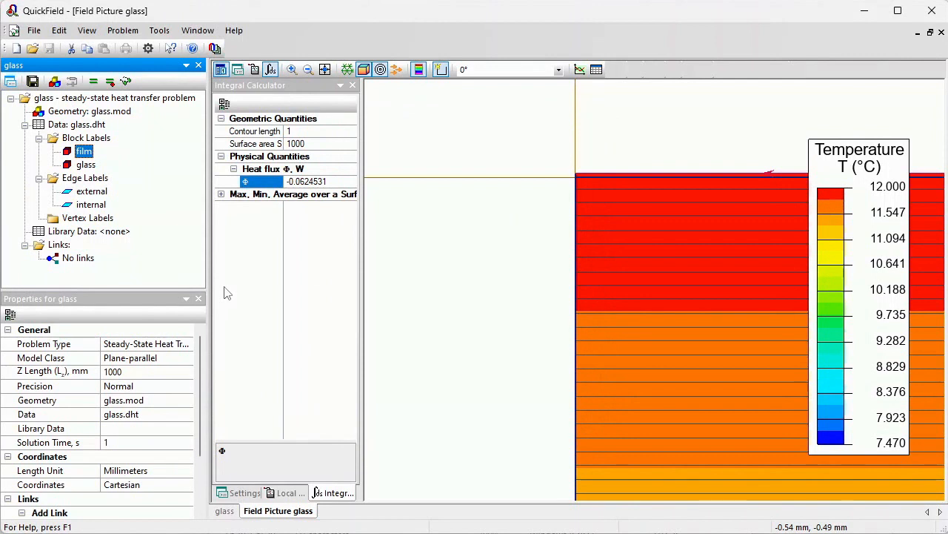
Review the external edge label's convection ambient temperature without changing it
double_click(92, 193)
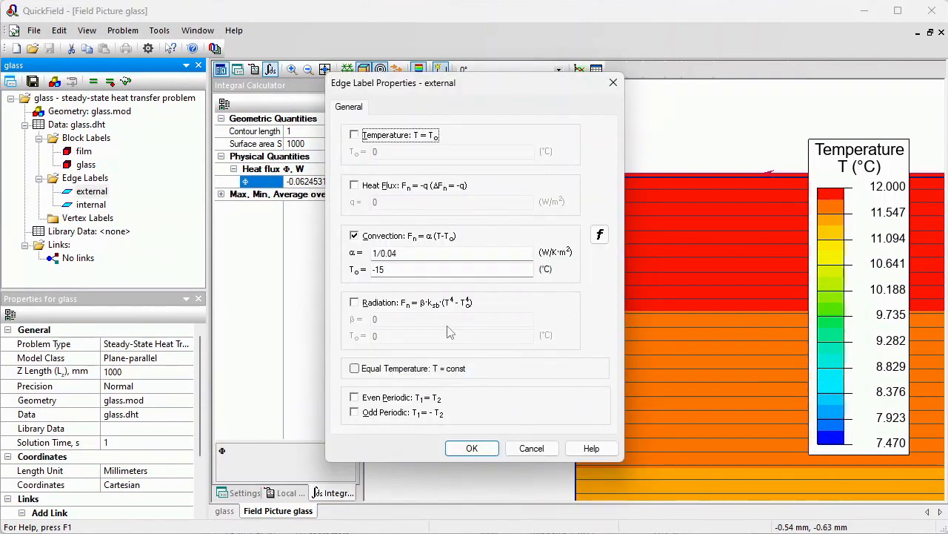
double_click(395, 272)
left_click(529, 449)
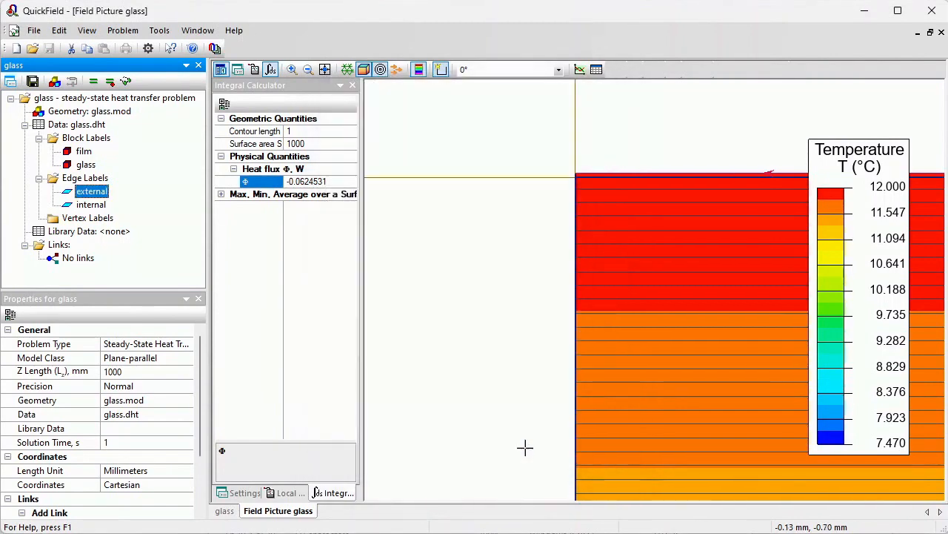
left_click(324, 69)
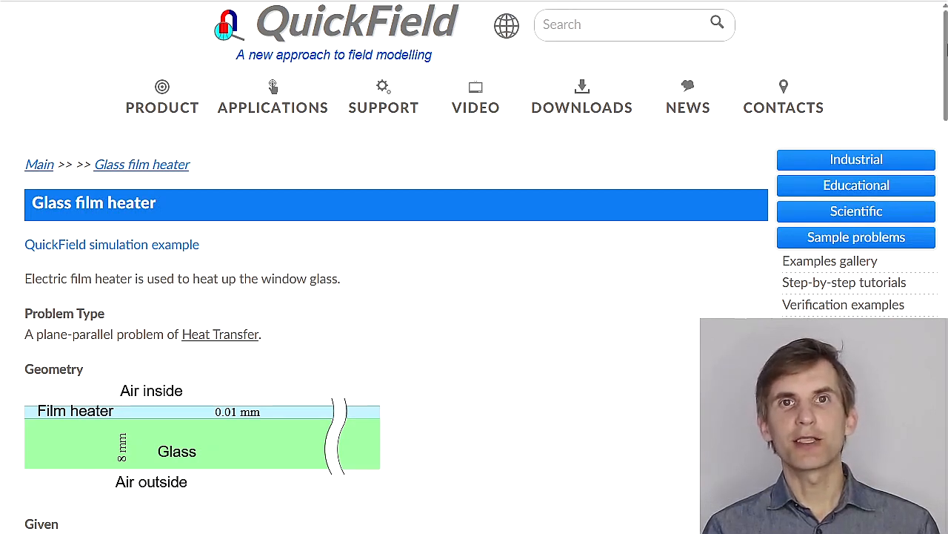
Switch to the QuickField website's Glass film heater page and read its problem data, solution, results, simulation file download and related examples
scroll(474, 267, "down", 3)
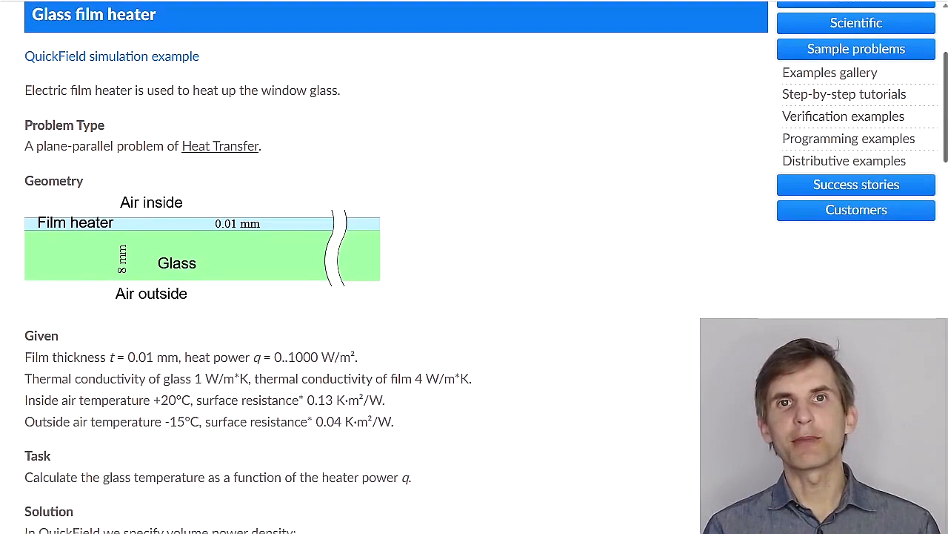
scroll(474, 267, "down", 3)
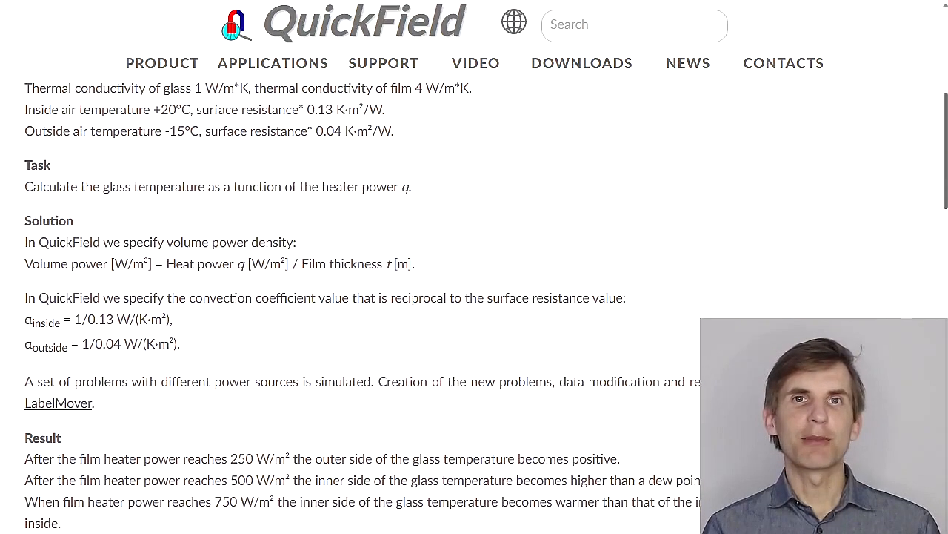
scroll(474, 267, "down", 3)
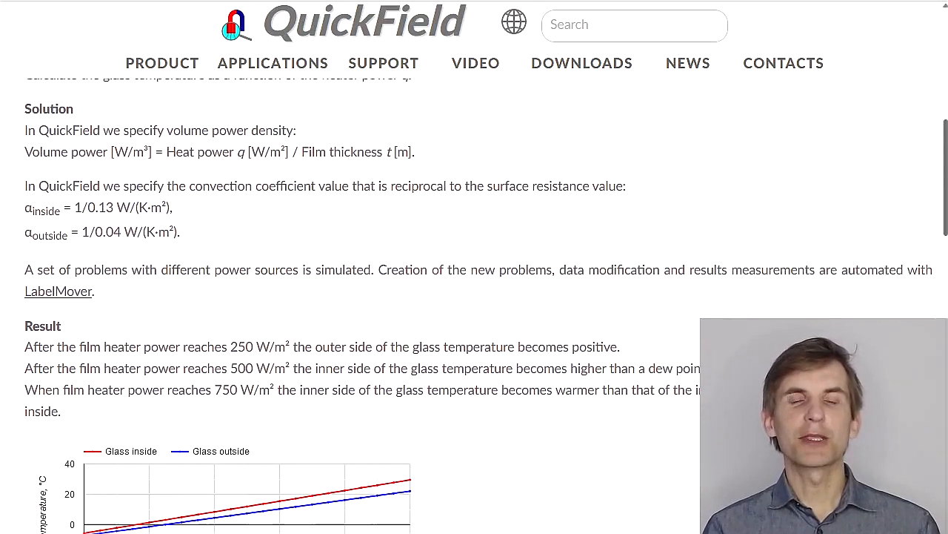
scroll(475, 267, "down", 2)
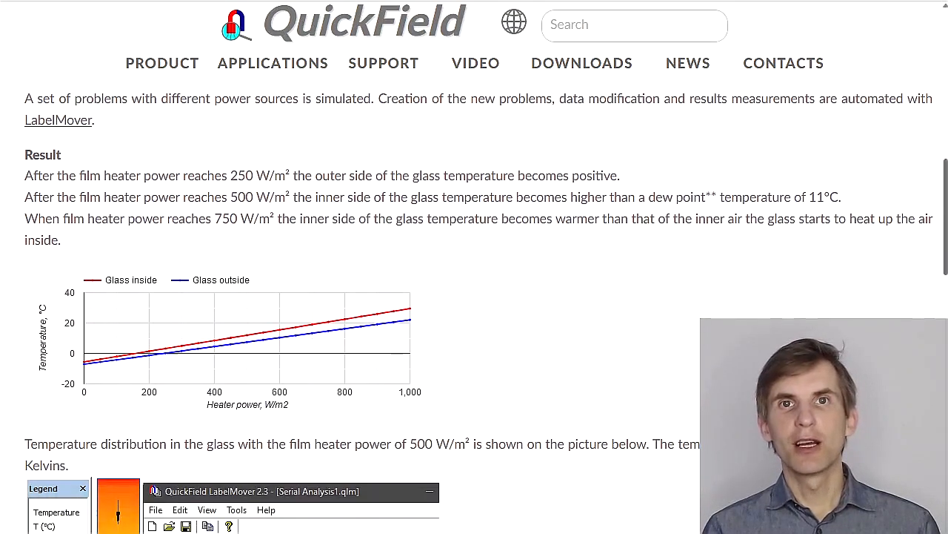
scroll(474, 267, "down", 4)
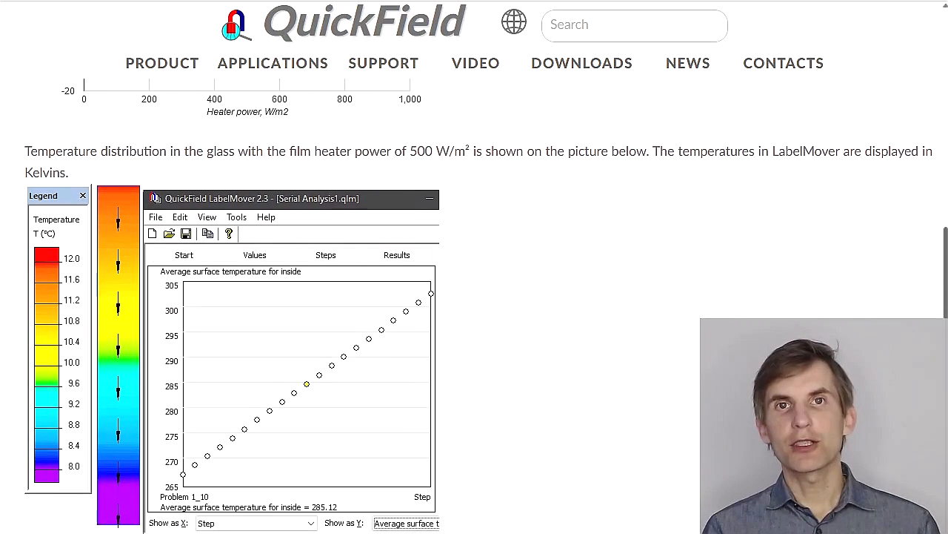
scroll(474, 267, "down", 5)
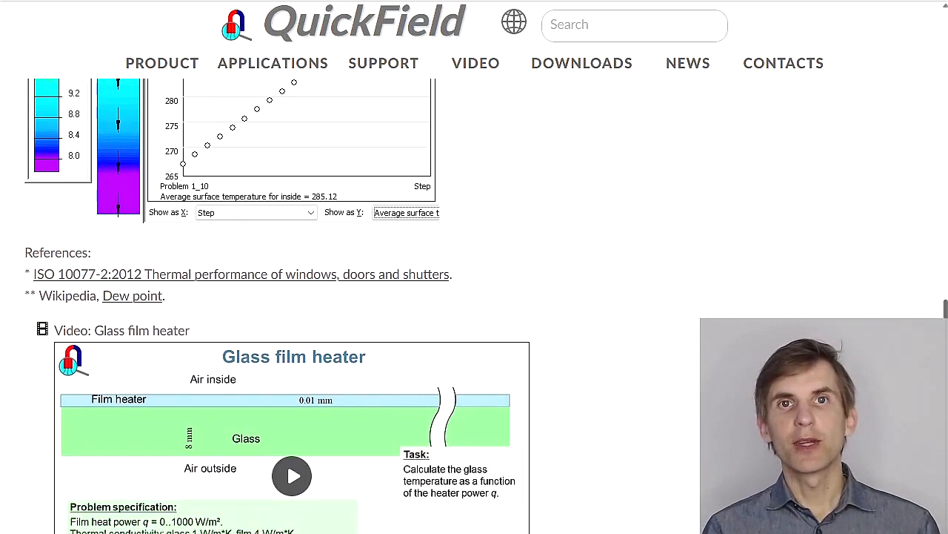
scroll(474, 266, "down", 3)
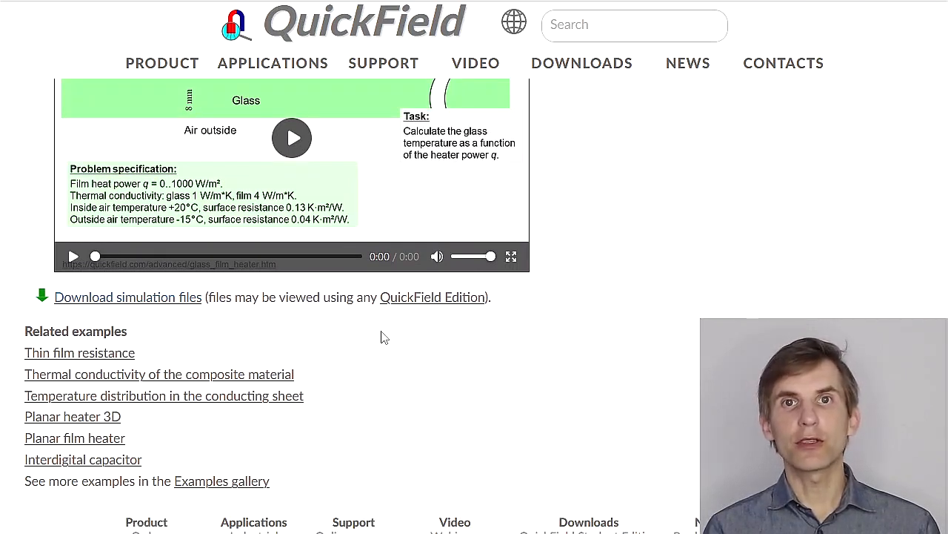
mouse_move(397, 309)
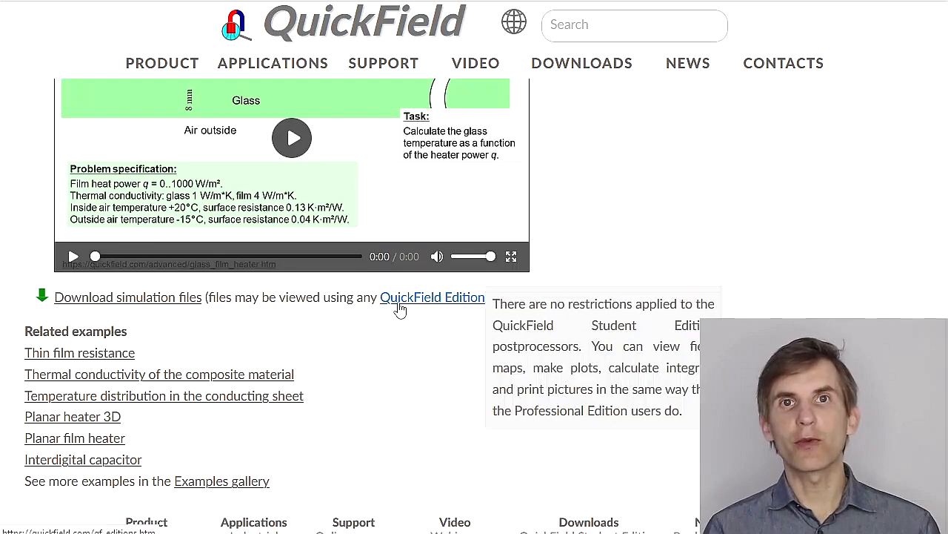